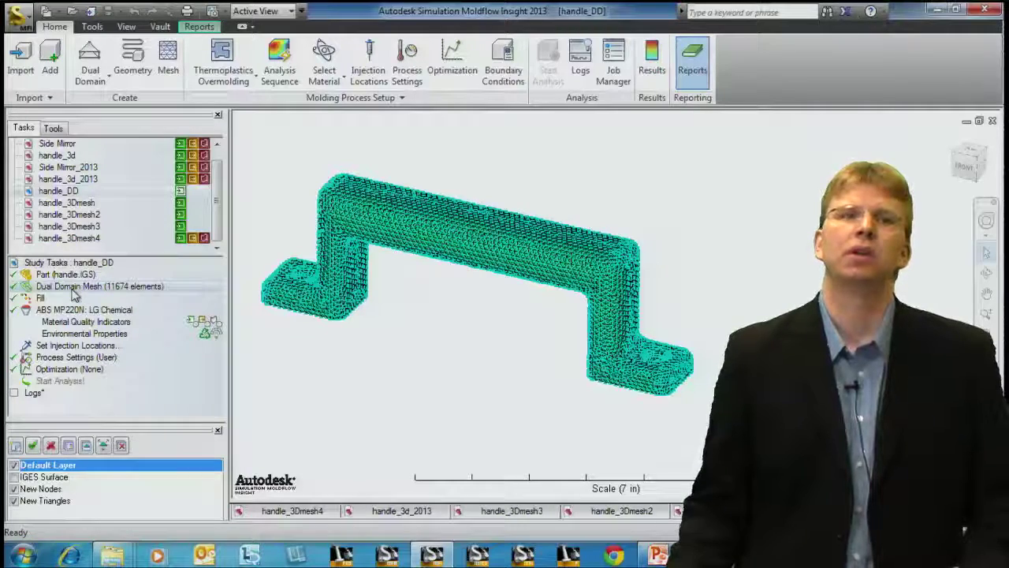
- Duplicate the handle_DD study, keeping the name handle_DD (copy)
{"action": "right_click", "coordinate": [78, 194]}
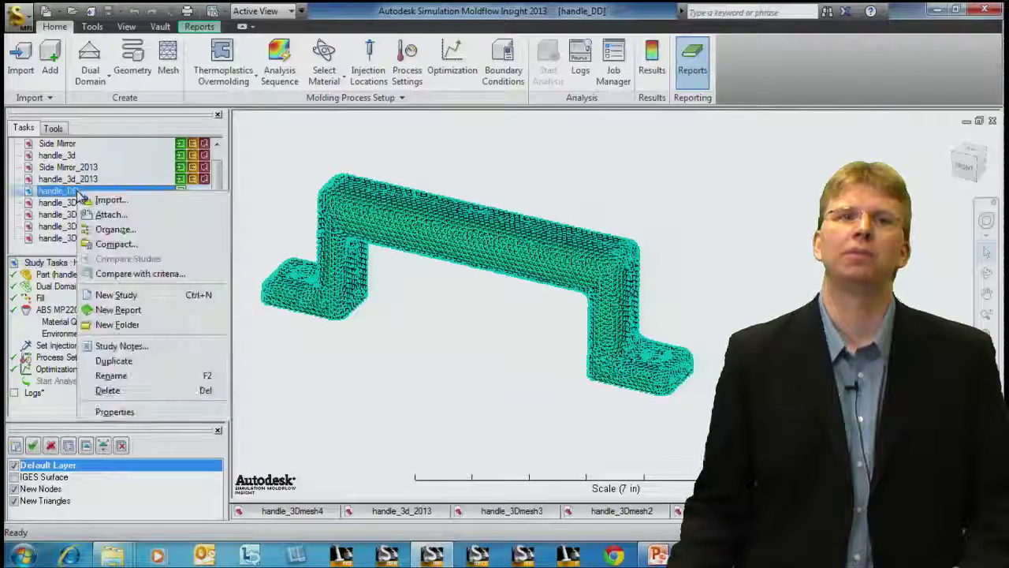
{"action": "left_click", "coordinate": [144, 363]}
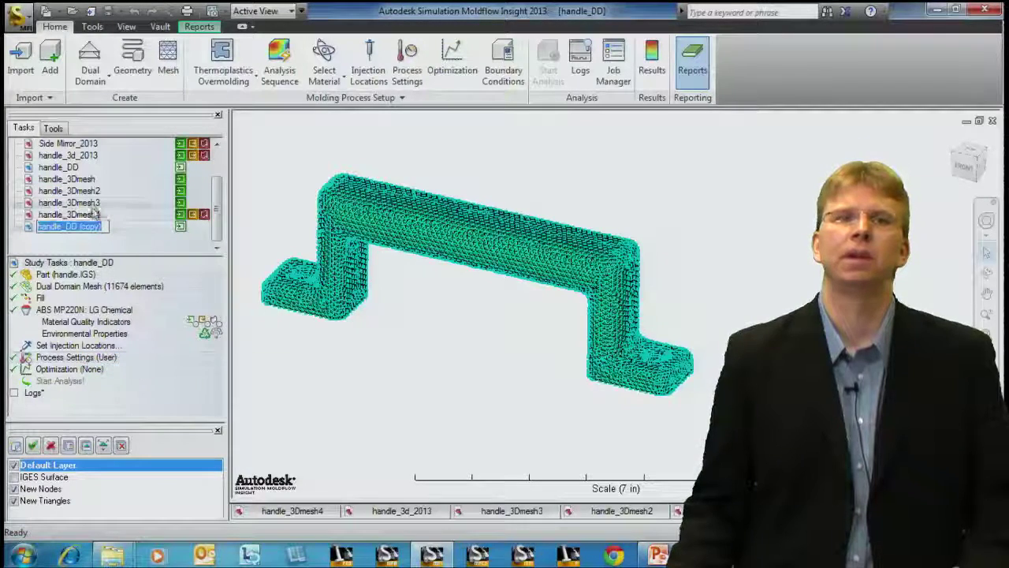
{"action": "key", "text": "Return"}
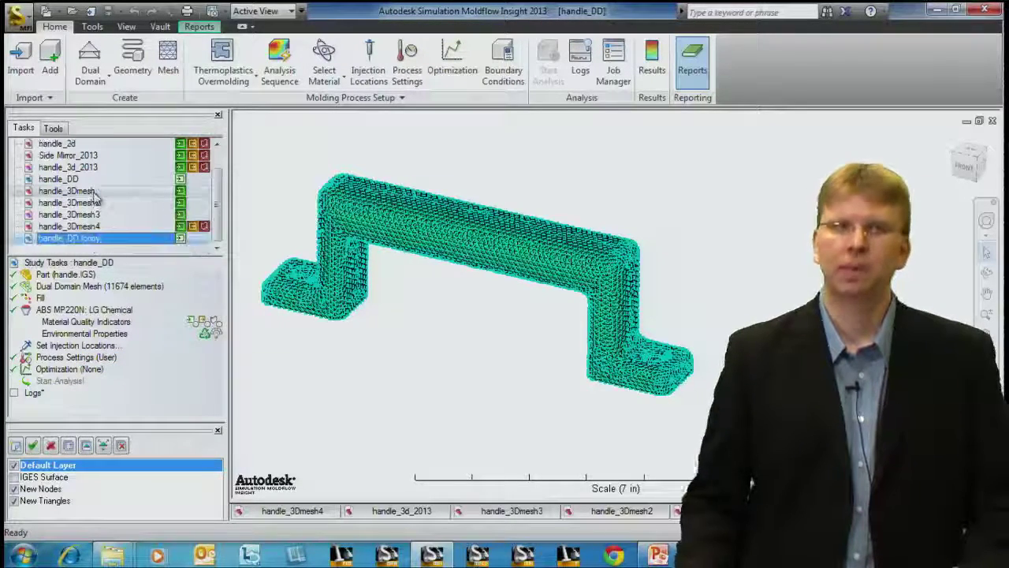
- Open handle_DD (copy) and change its mesh type from Dual Domain to 3D
{"action": "double_click", "coordinate": [101, 238]}
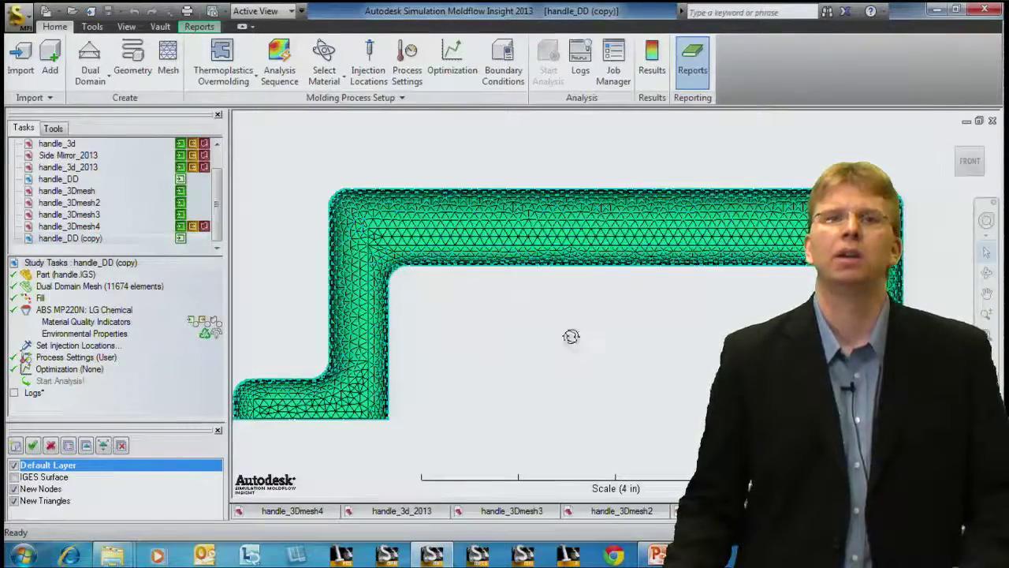
{"action": "middle_click_drag", "start_coordinate": [570, 336], "coordinate": [387, 310]}
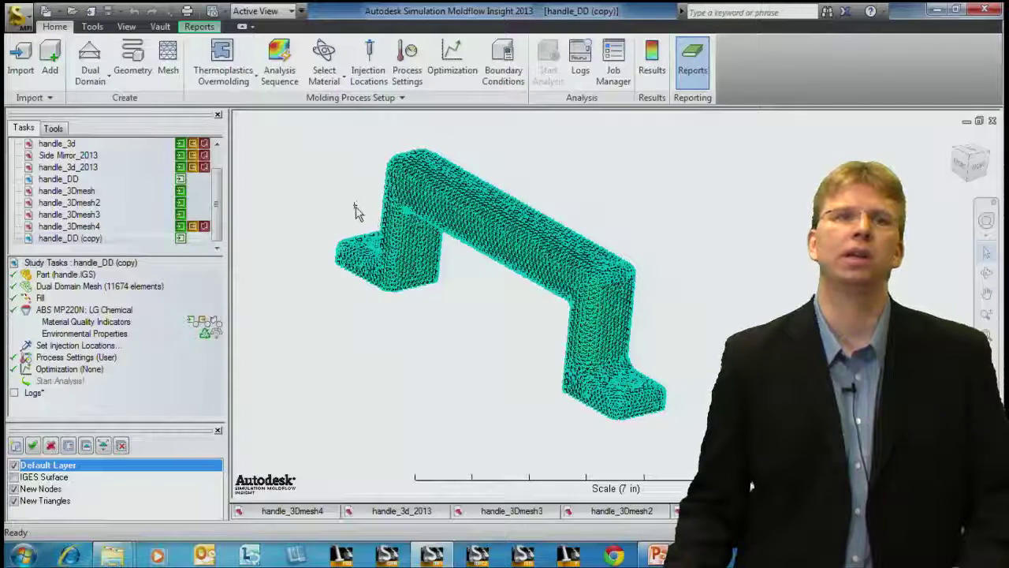
{"action": "right_click", "coordinate": [105, 286]}
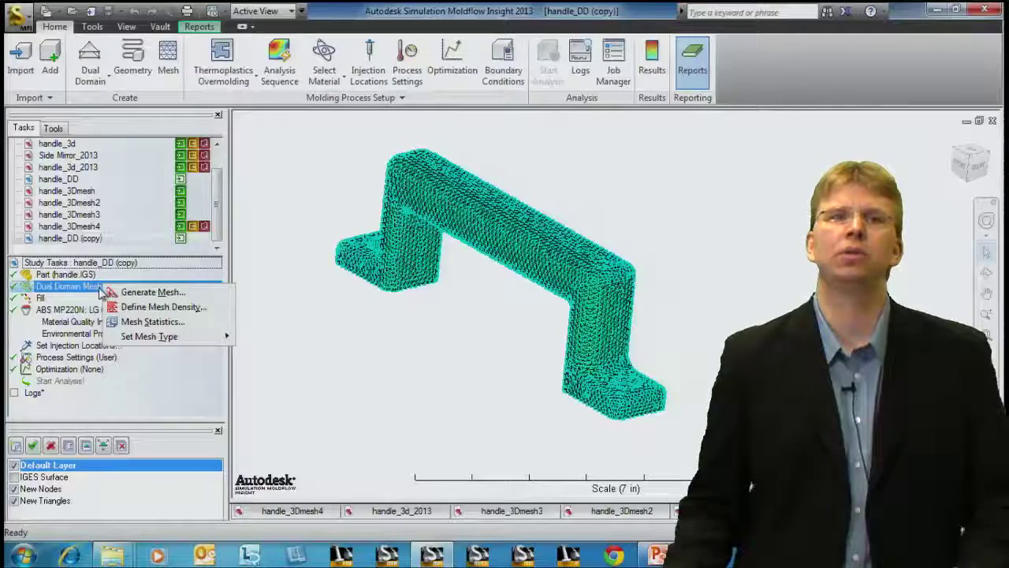
{"action": "mouse_move", "coordinate": [147, 340]}
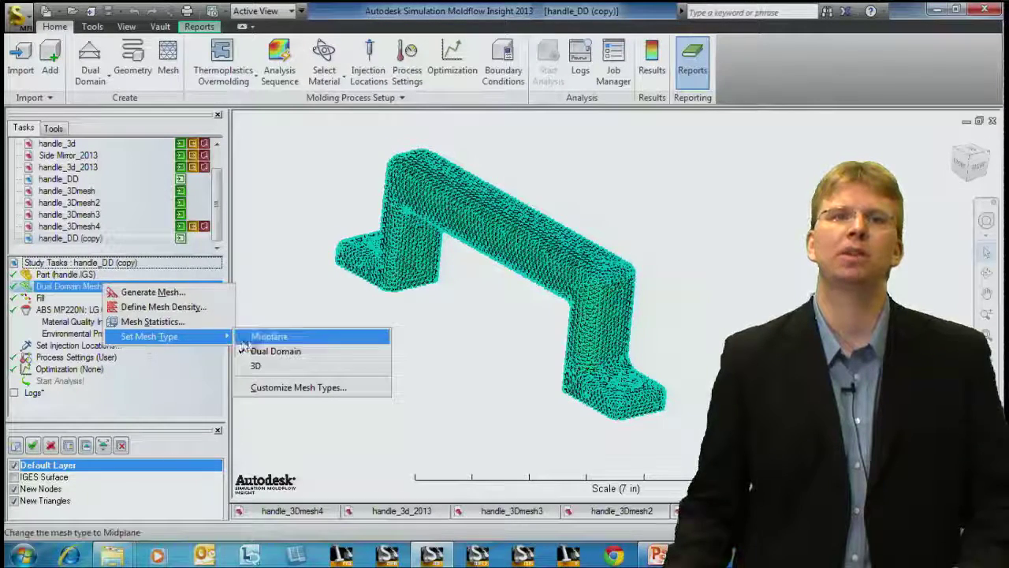
{"action": "left_click", "coordinate": [284, 366]}
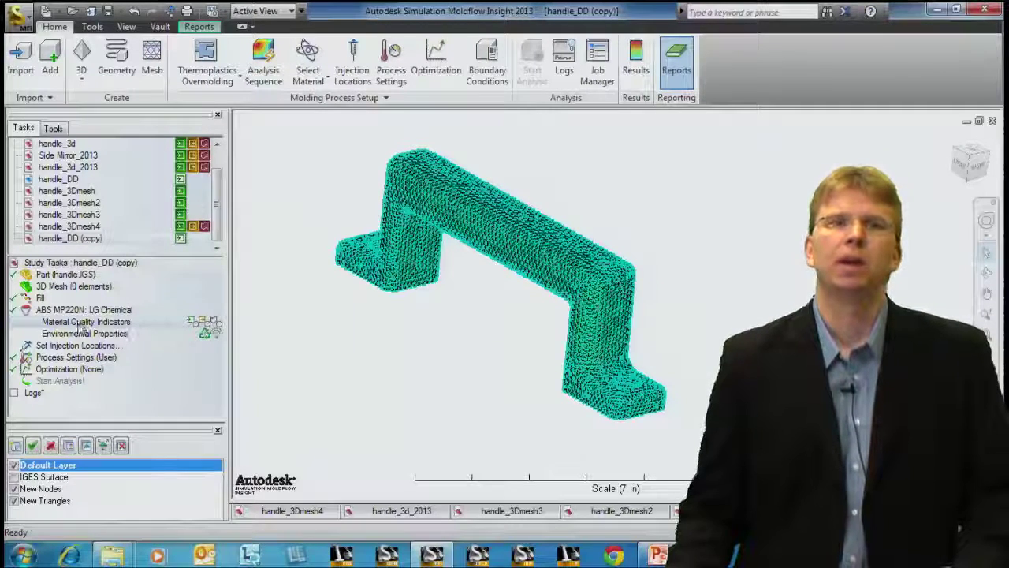
- Generate a 3D tetra mesh with 10 elements through the thickness, yielding 117404 elements
{"action": "double_click", "coordinate": [70, 287]}
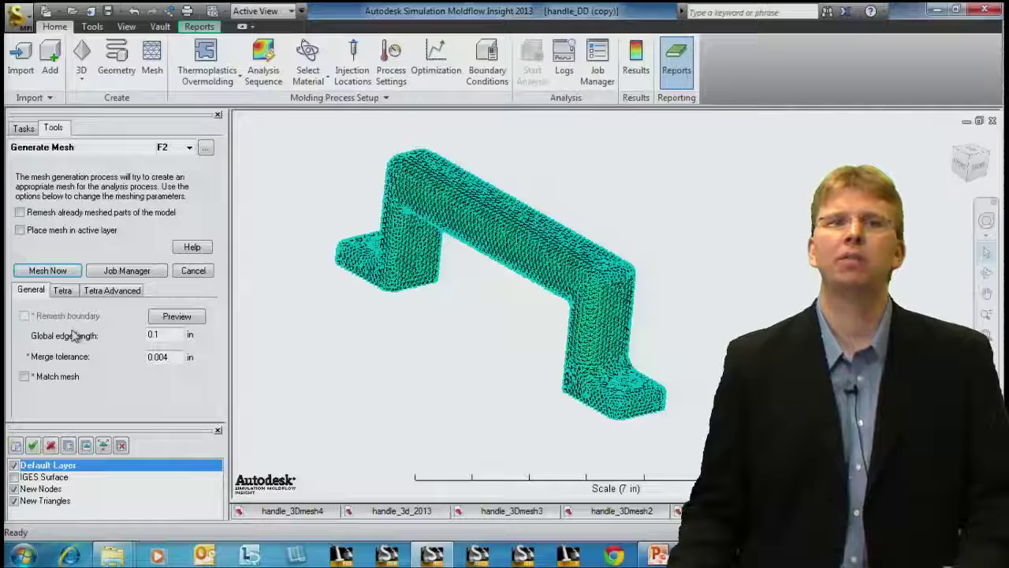
{"action": "left_click", "coordinate": [65, 291]}
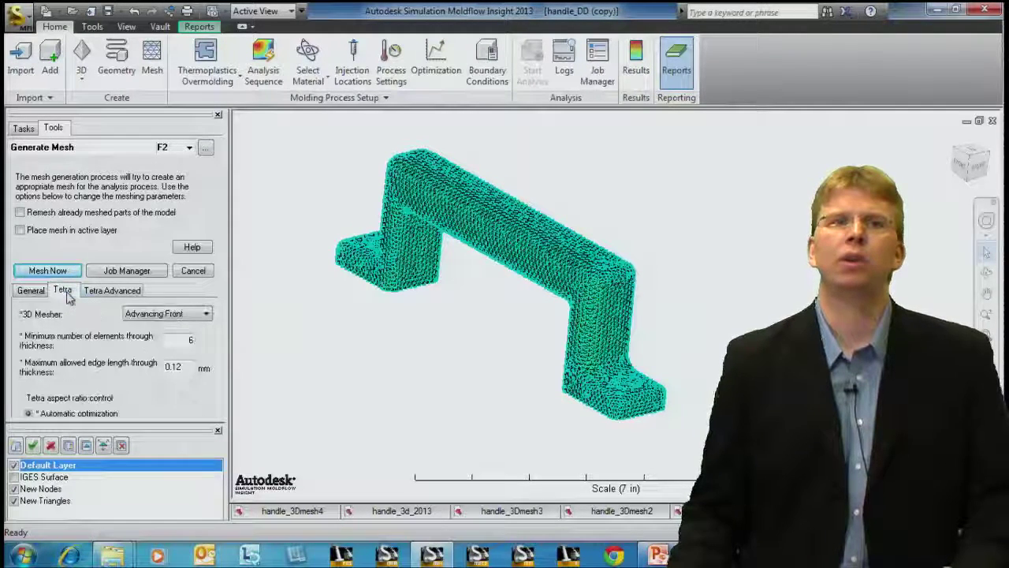
{"action": "double_click", "coordinate": [190, 340]}
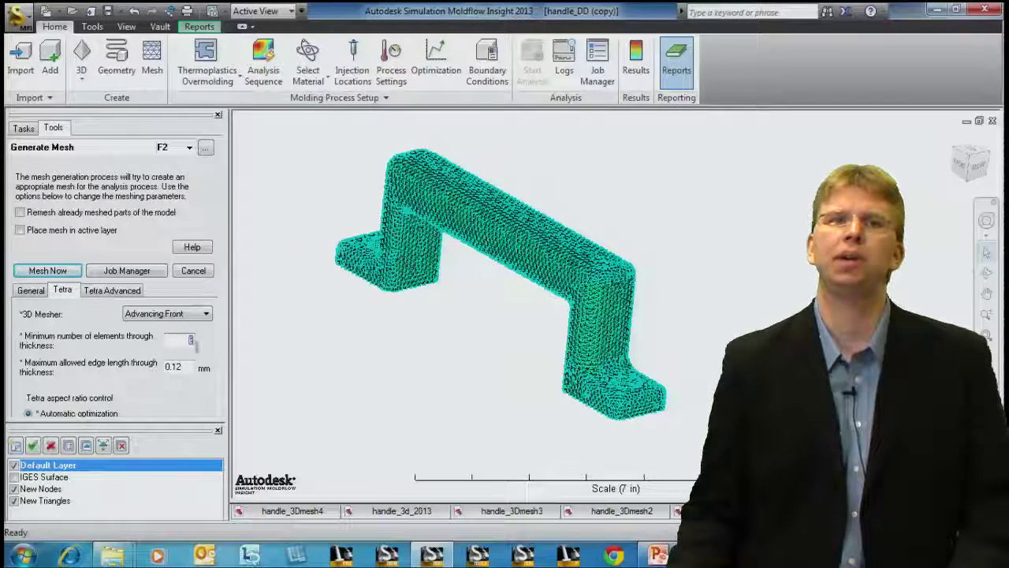
{"action": "type", "text": "10"}
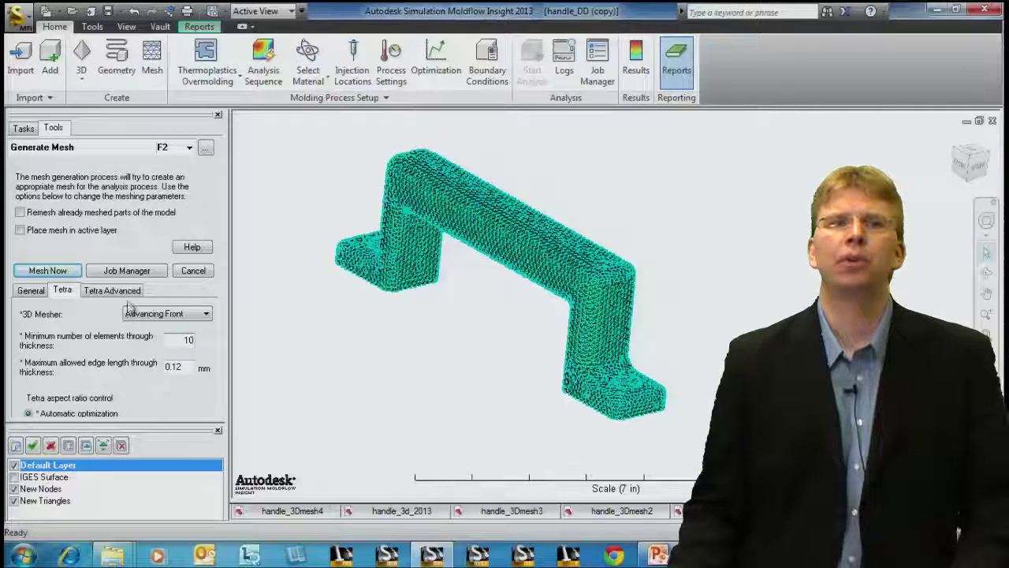
{"action": "left_click", "coordinate": [122, 296]}
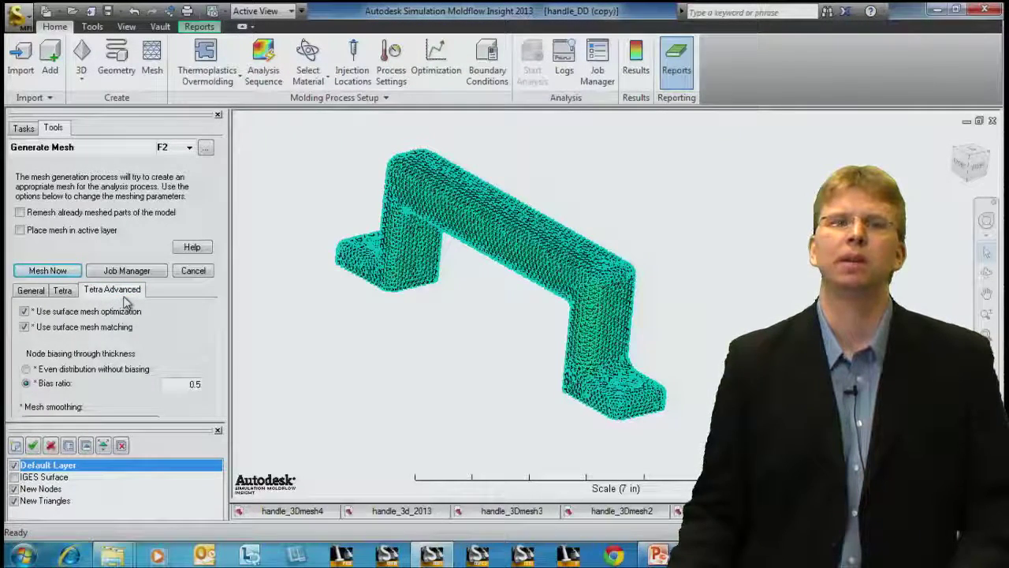
{"action": "left_click", "coordinate": [26, 370]}
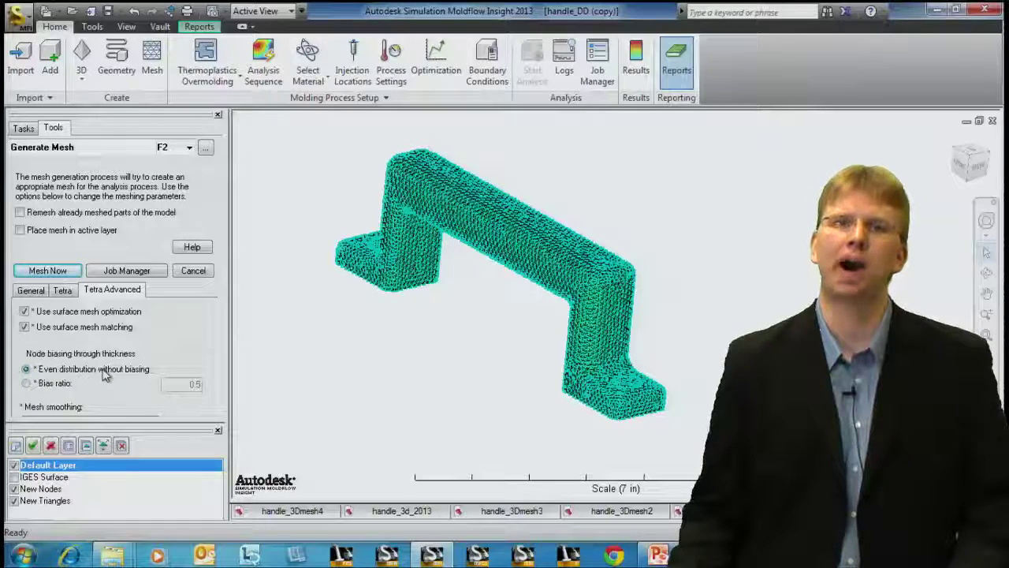
{"action": "left_click", "coordinate": [26, 384]}
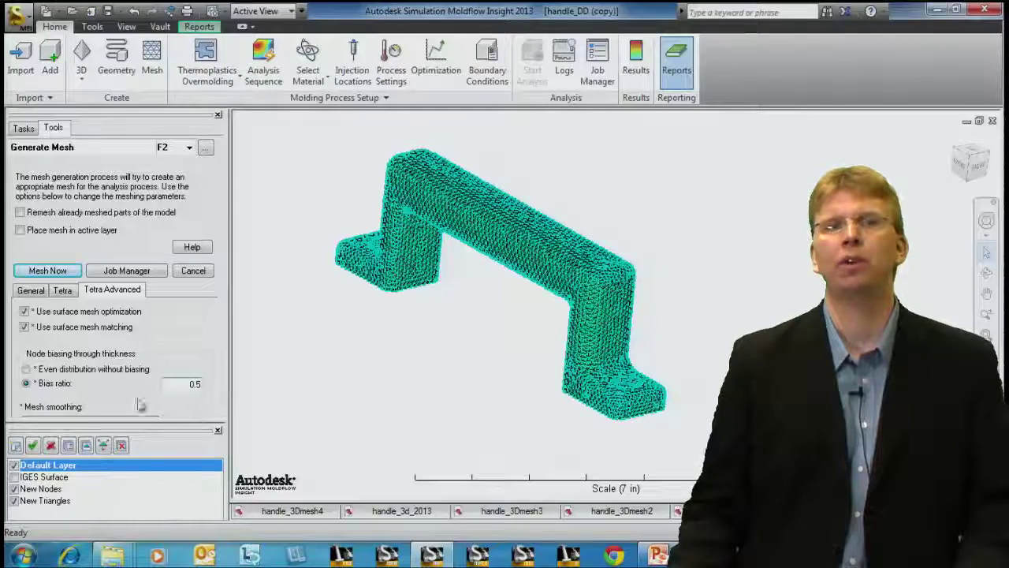
{"action": "left_click", "coordinate": [43, 271]}
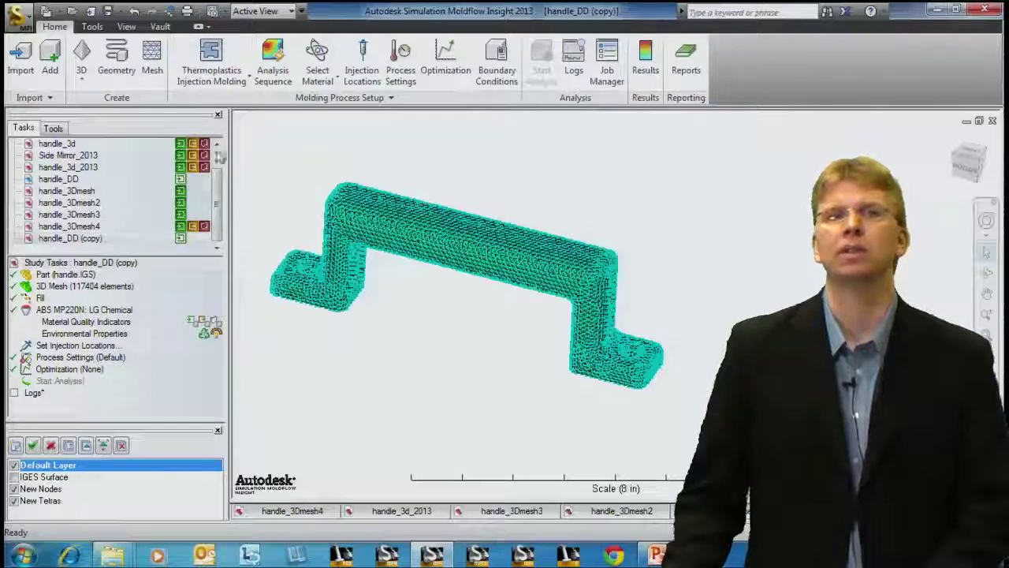
- Switch the molding process to Gas-assisted Injection Molding
{"action": "left_click", "coordinate": [222, 84]}
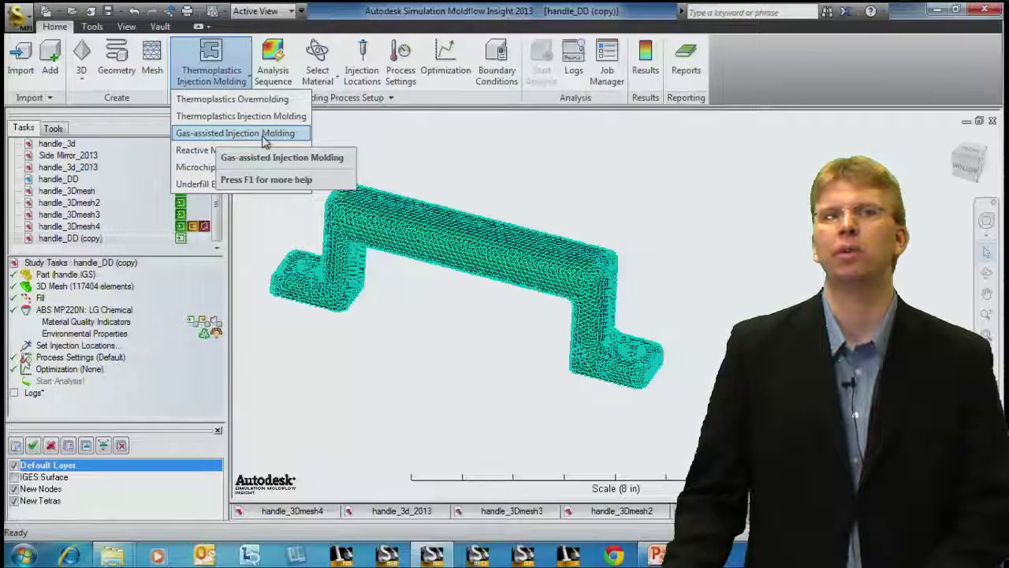
{"action": "left_click", "coordinate": [264, 134]}
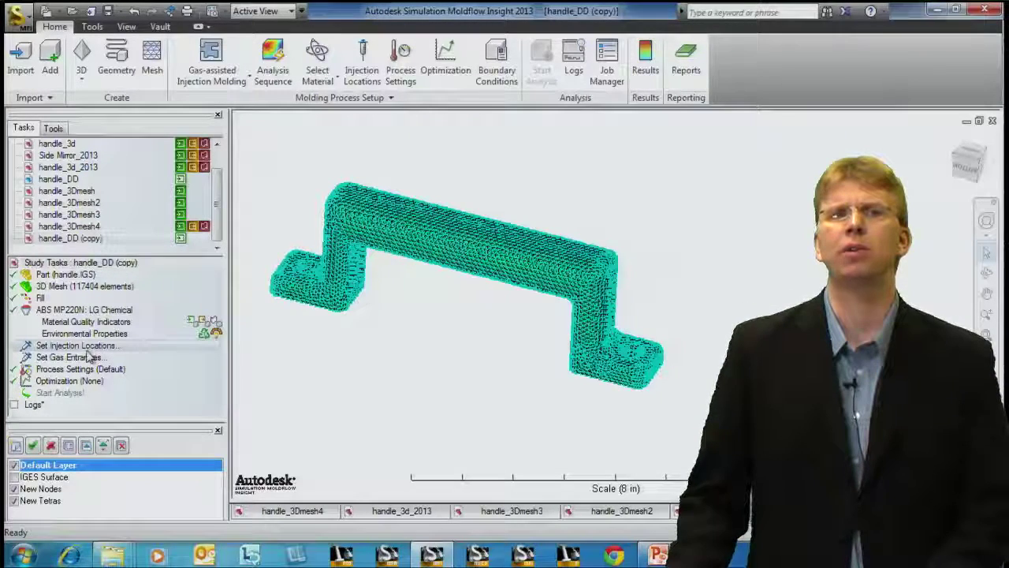
- Place one injection location on the end edge of the handle's right foot, beside the hole
{"action": "left_click", "coordinate": [82, 347]}
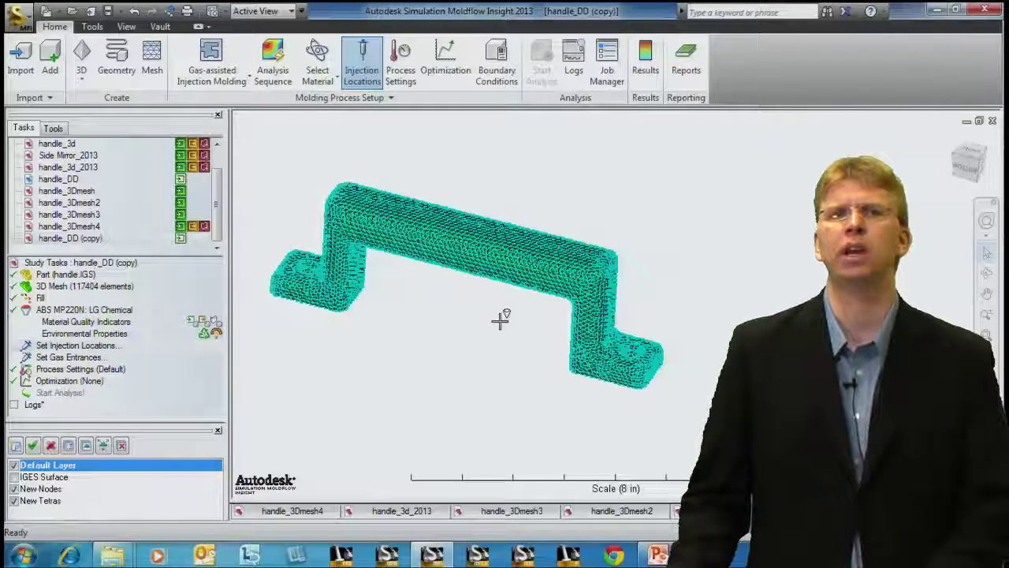
{"action": "mouse_move", "coordinate": [643, 371]}
{"action": "middle_mouse_down"}
{"action": "mouse_move", "coordinate": [557, 341]}
{"action": "mouse_move", "coordinate": [641, 367]}
{"action": "middle_mouse_up"}
{"action": "scroll", "coordinate": [631, 363], "scroll_direction": "up", "scroll_amount": 5}
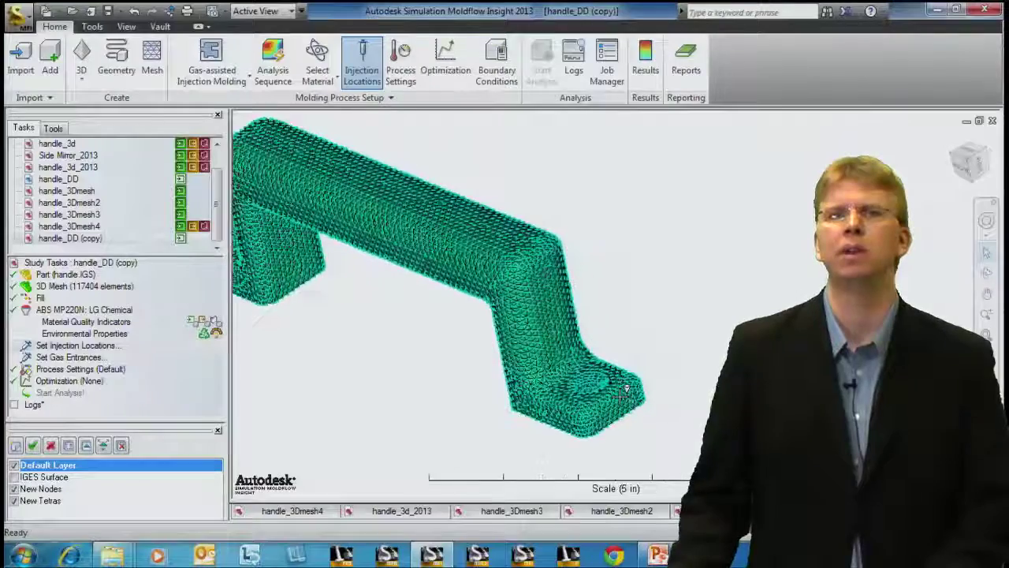
{"action": "scroll", "coordinate": [607, 347], "scroll_direction": "up", "scroll_amount": 5}
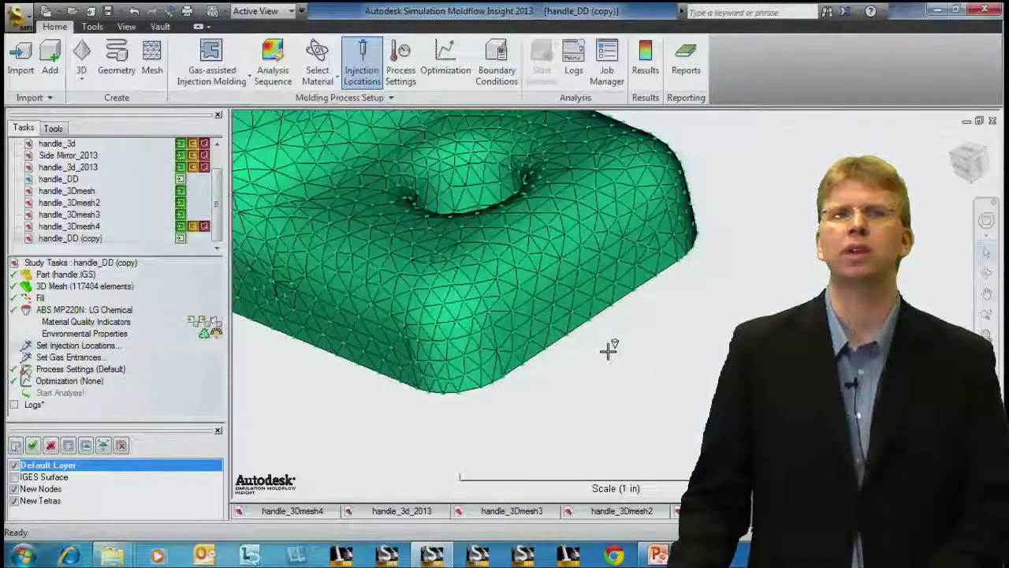
{"action": "left_click", "coordinate": [578, 321]}
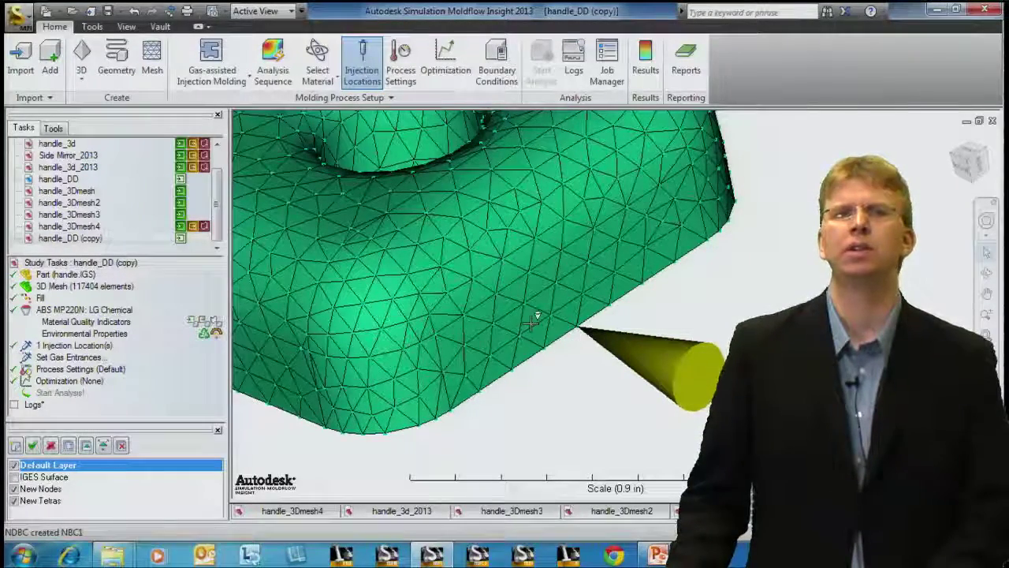
{"action": "scroll", "coordinate": [536, 322], "scroll_direction": "down", "scroll_amount": 2}
{"action": "scroll", "coordinate": [536, 322], "scroll_direction": "down", "scroll_amount": 4}
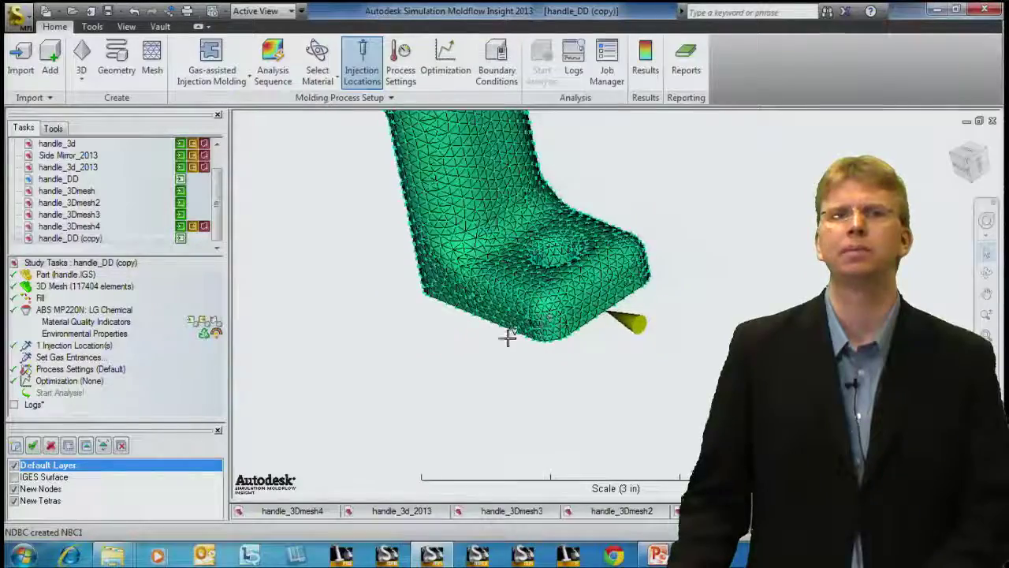
{"action": "mouse_move", "coordinate": [468, 355]}
{"action": "middle_mouse_down"}
{"action": "mouse_move", "coordinate": [579, 449]}
{"action": "mouse_move", "coordinate": [476, 318]}
{"action": "mouse_move", "coordinate": [503, 263]}
{"action": "middle_mouse_up"}
{"action": "key", "text": "ctrl+r"}
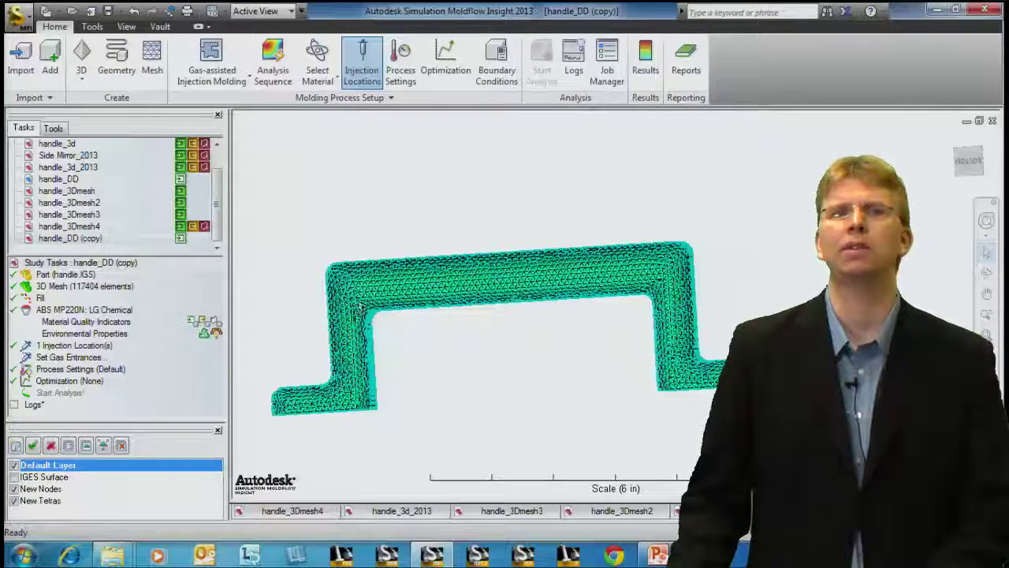
{"action": "middle_click_drag", "start_coordinate": [689, 386], "coordinate": [704, 285]}
{"action": "scroll", "coordinate": [543, 317], "scroll_direction": "up", "scroll_amount": 3}
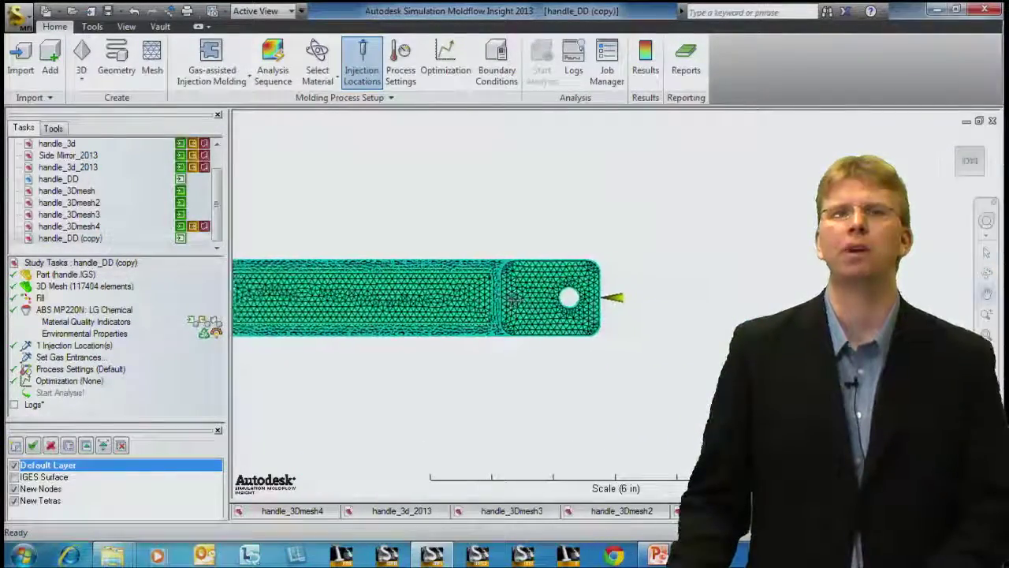
{"action": "scroll", "coordinate": [543, 317], "scroll_direction": "up", "scroll_amount": 5}
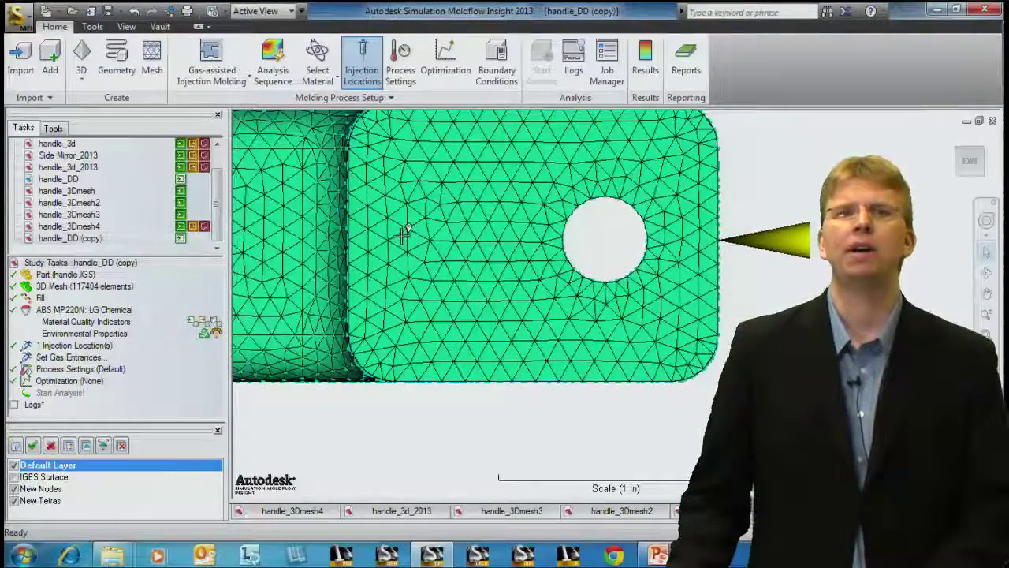
- Edit the default gas entrance property's gas-assisted injection controller settings
{"action": "double_click", "coordinate": [67, 357]}
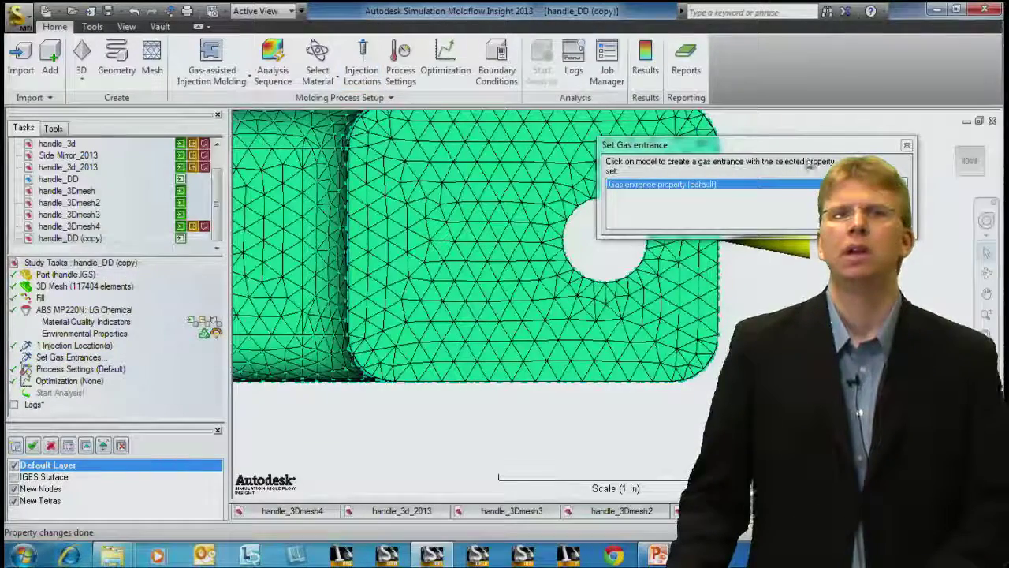
{"action": "left_click_drag", "start_coordinate": [818, 151], "coordinate": [514, 378]}
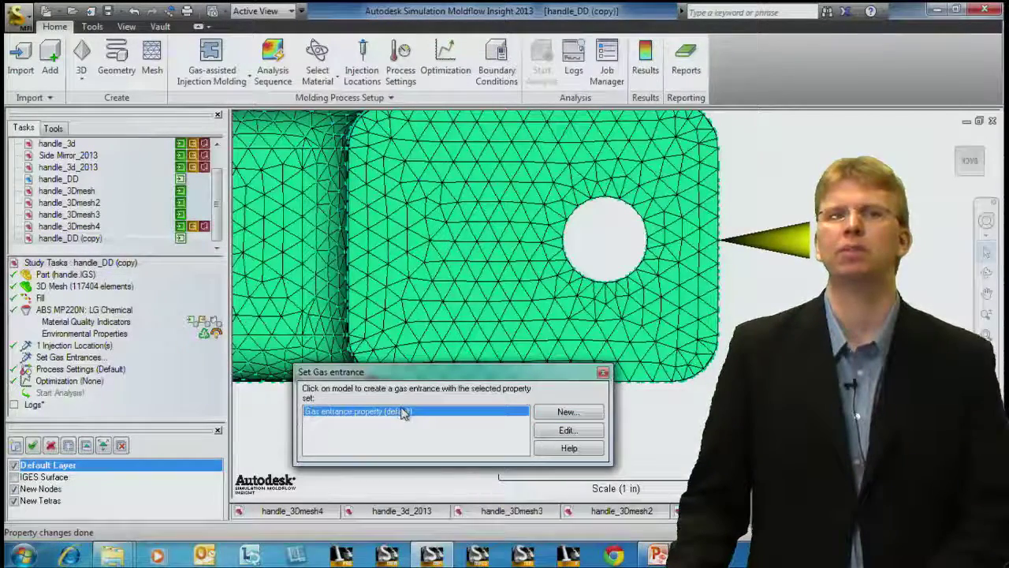
{"action": "left_click", "coordinate": [589, 436]}
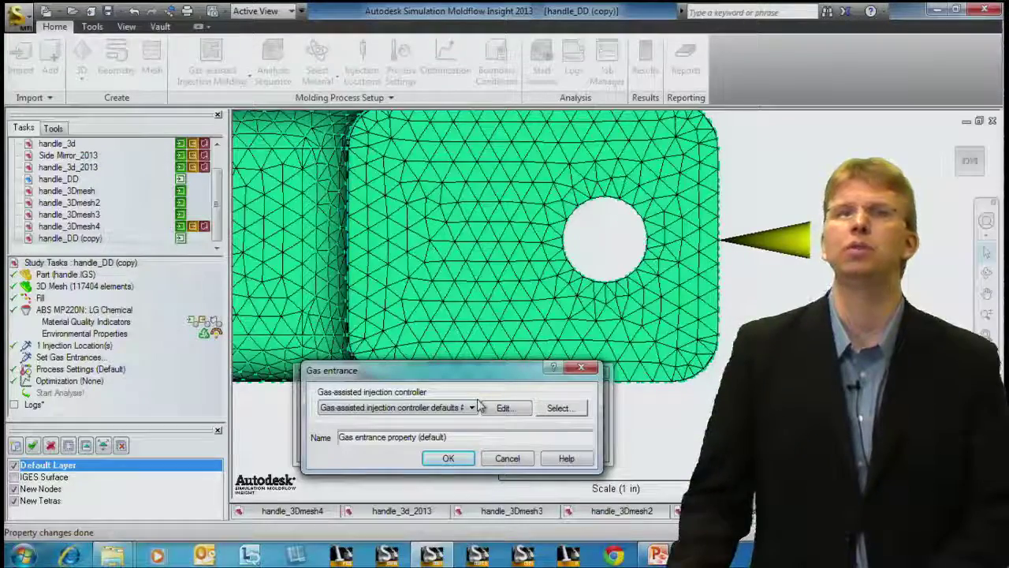
{"action": "left_click", "coordinate": [512, 408]}
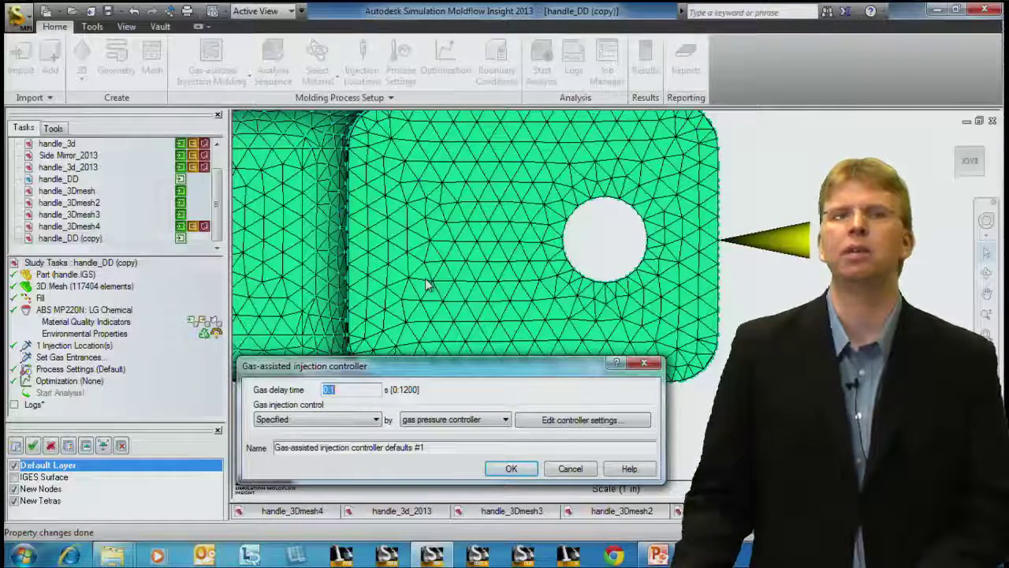
- Keep the 0.1 s gas delay and injection Specified by gas pressure controller
{"action": "left_click", "coordinate": [375, 413]}
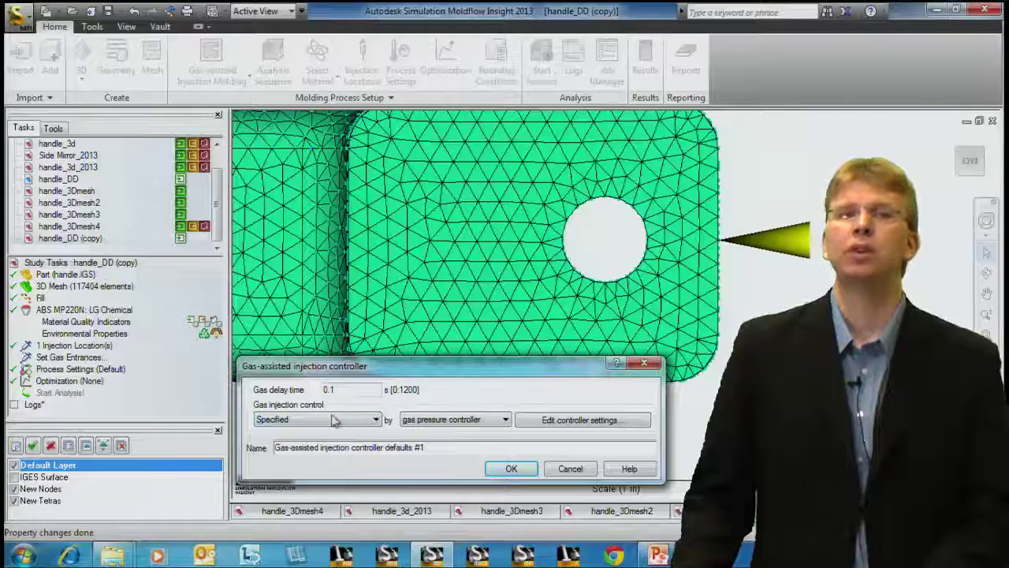
{"action": "left_click", "coordinate": [286, 421]}
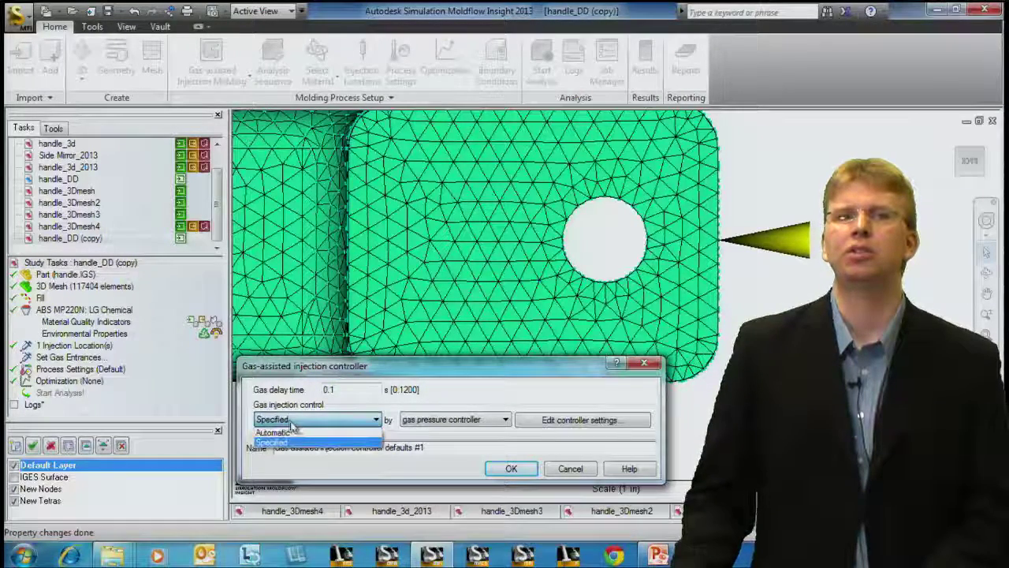
{"action": "left_click", "coordinate": [301, 446]}
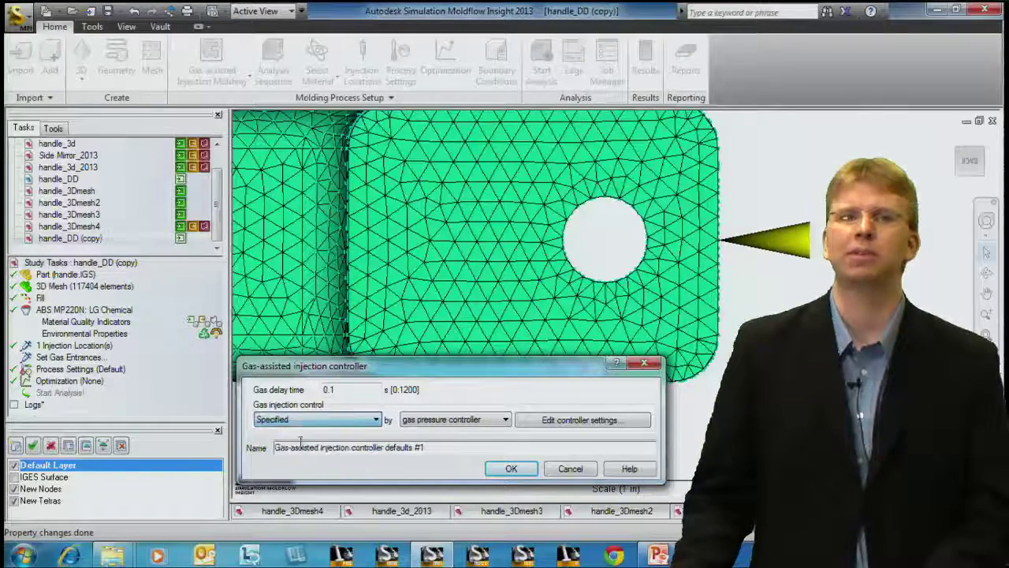
{"action": "left_click", "coordinate": [449, 422]}
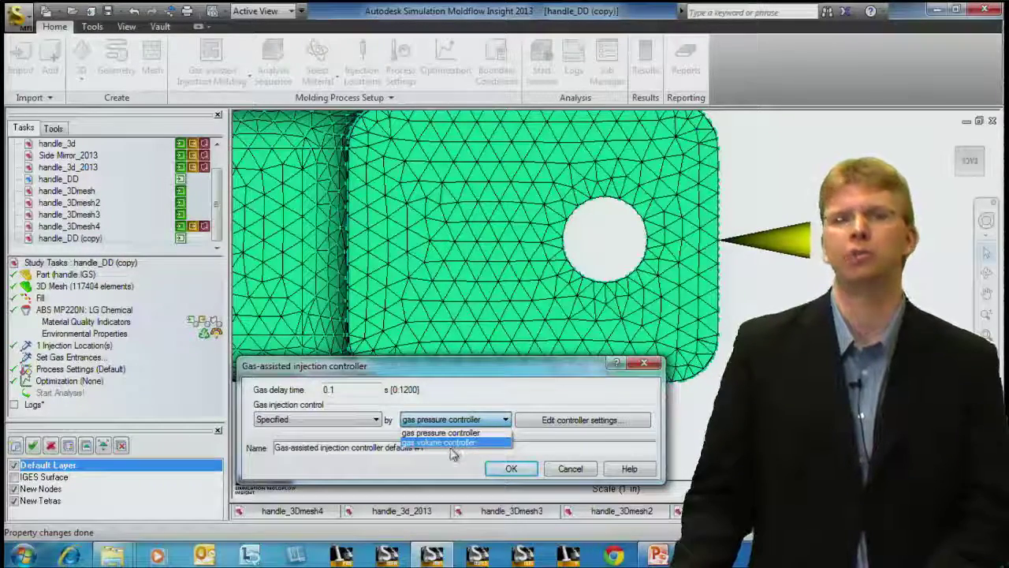
{"action": "left_click", "coordinate": [552, 420]}
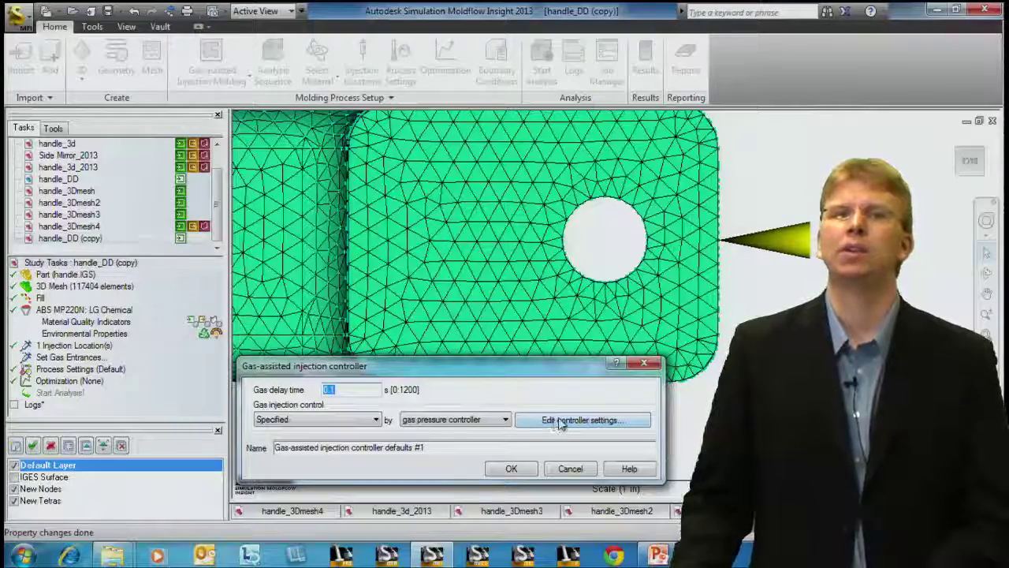
- Enter a gas pressure profile holding 800 psi from 0 s to 3 s
{"action": "left_click", "coordinate": [556, 420]}
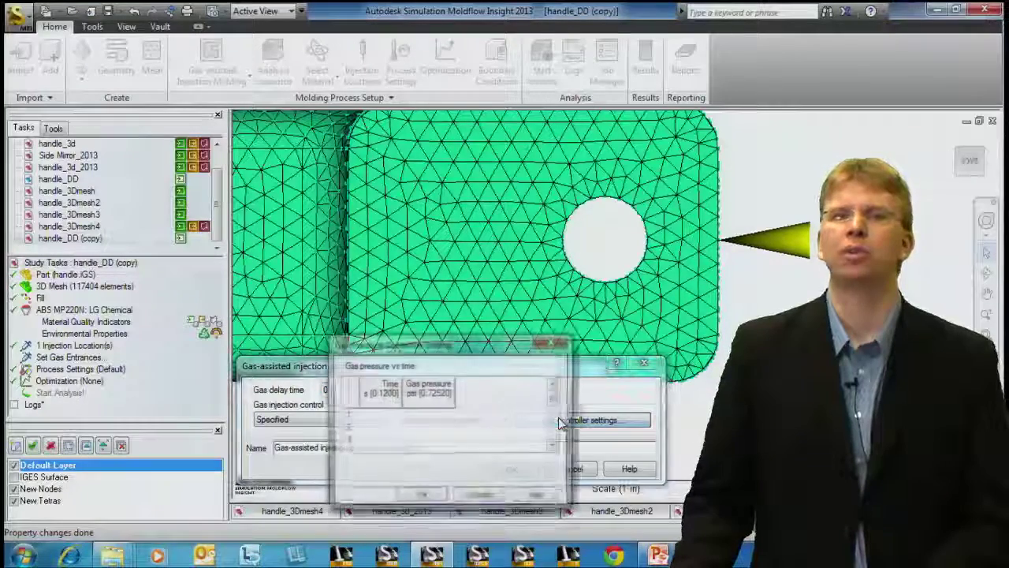
{"action": "left_click", "coordinate": [378, 417]}
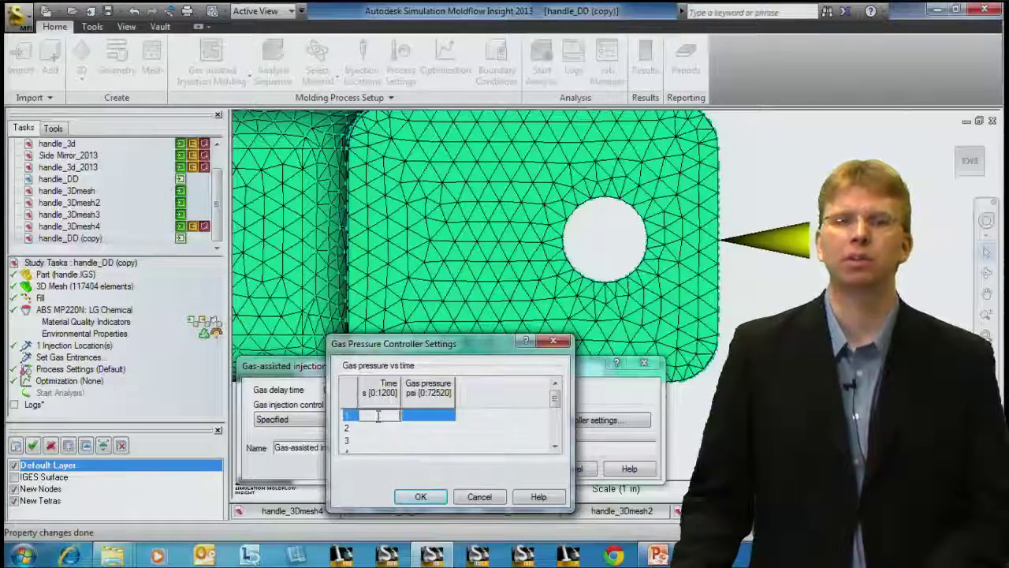
{"action": "left_click", "coordinate": [376, 416]}
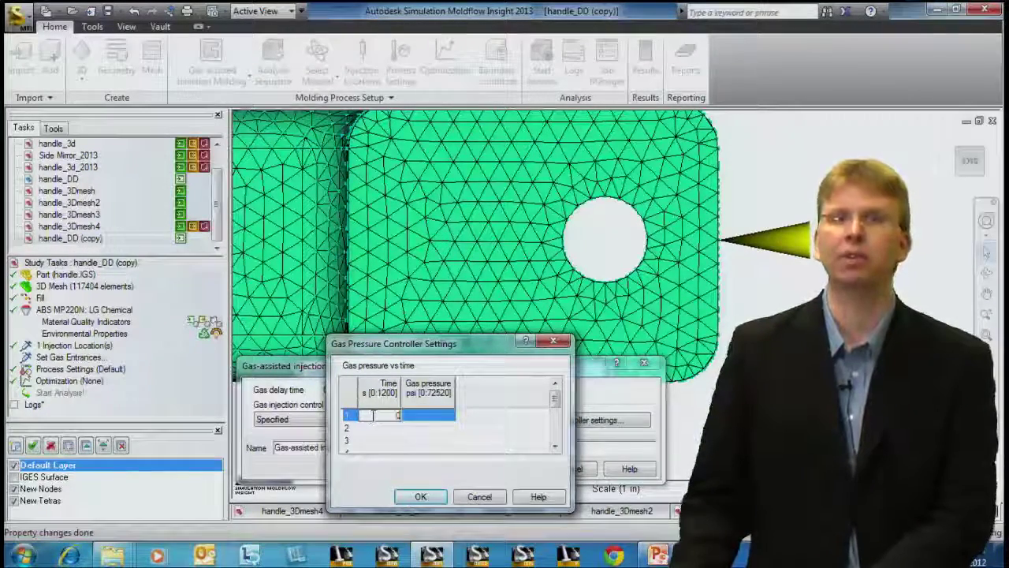
{"action": "left_click", "coordinate": [441, 414]}
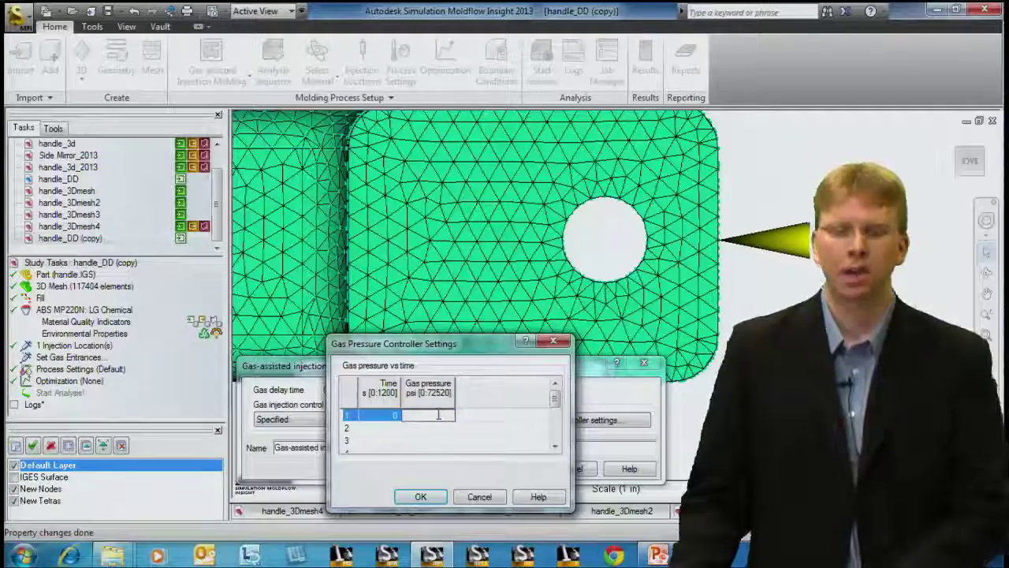
{"action": "type", "text": "800"}
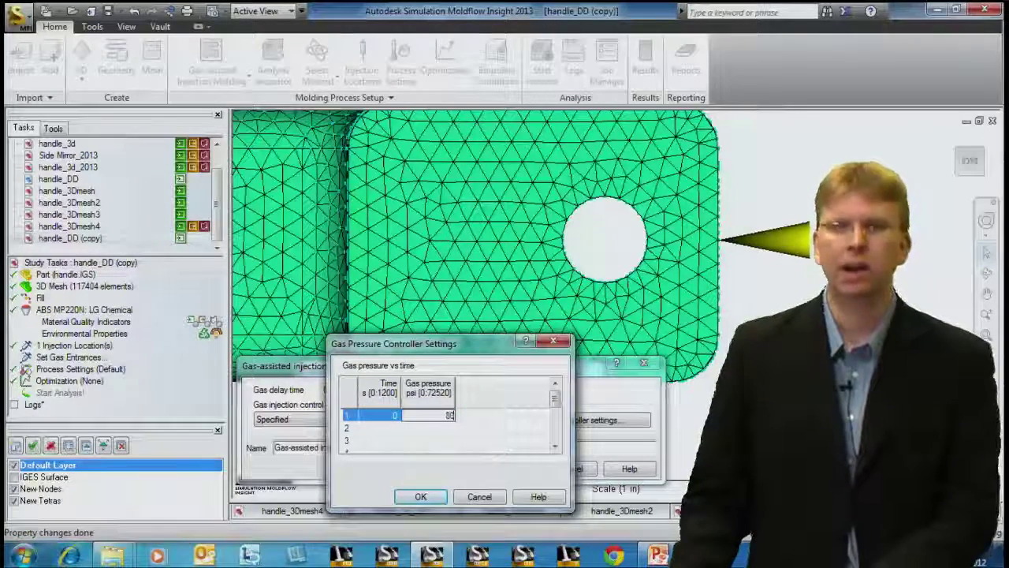
{"action": "left_click", "coordinate": [377, 429]}
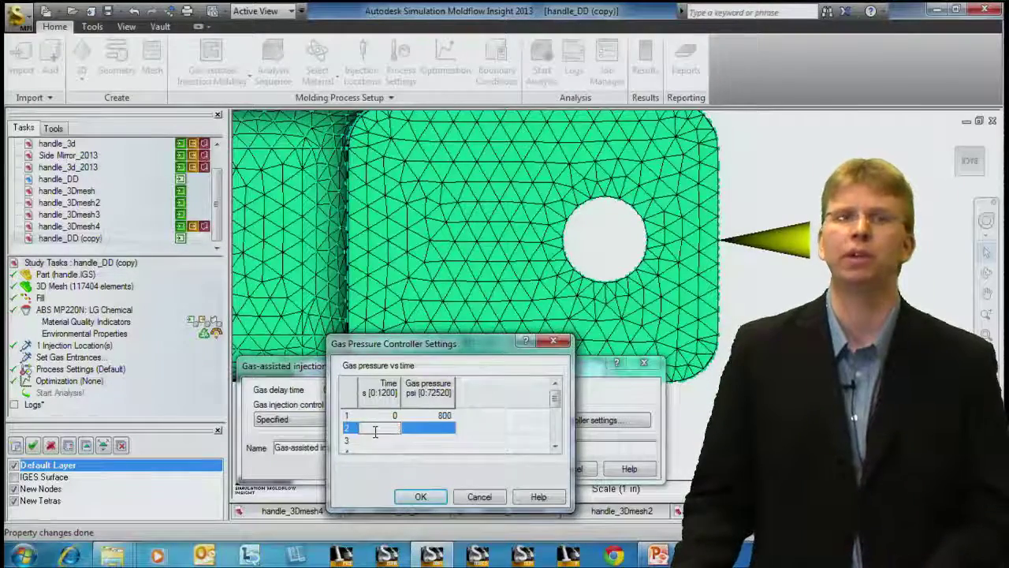
{"action": "type", "text": "3"}
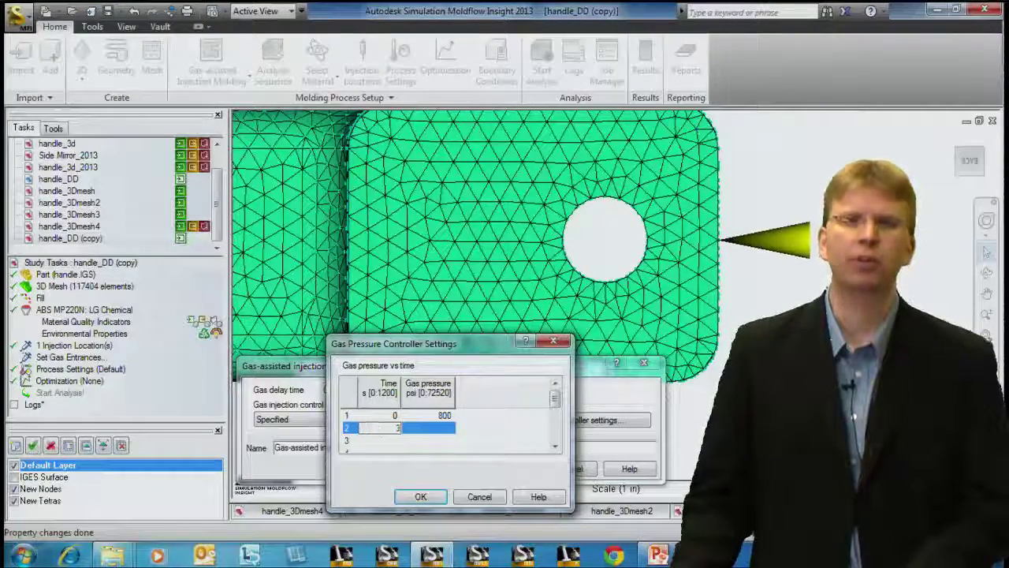
{"action": "left_click", "coordinate": [426, 428]}
{"action": "type", "text": "800"}
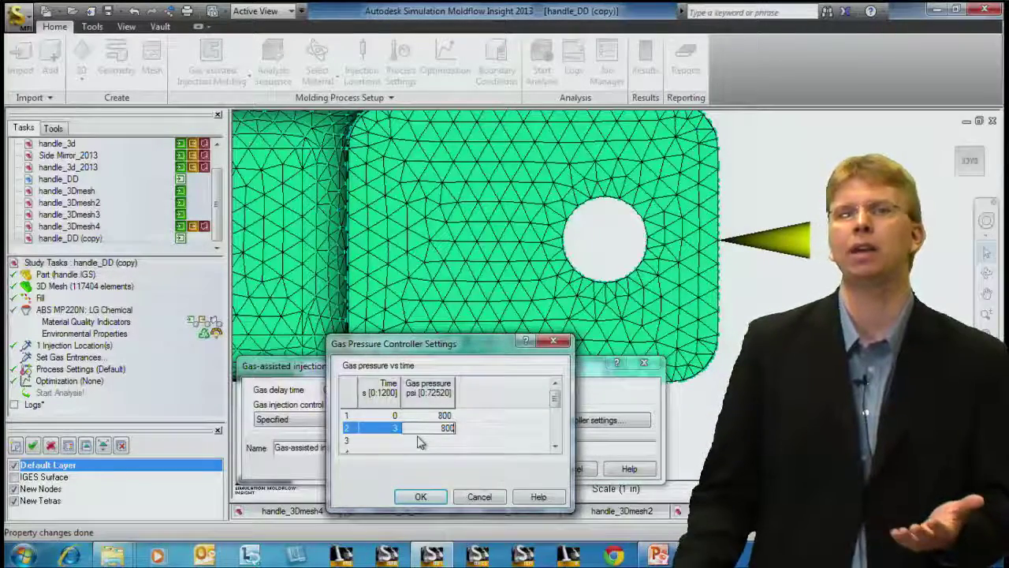
{"action": "key", "text": "Tab"}
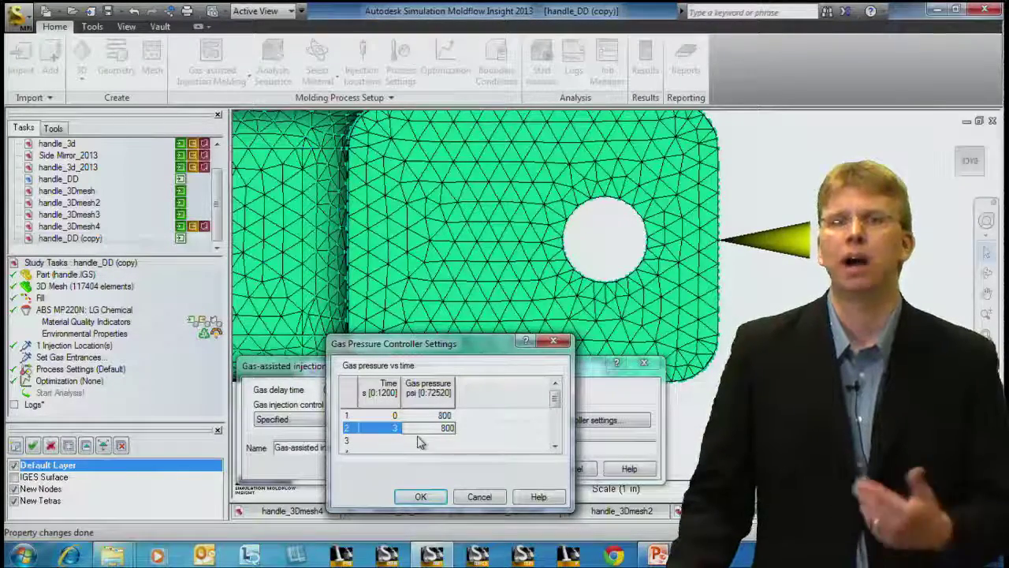
{"action": "left_click", "coordinate": [432, 498]}
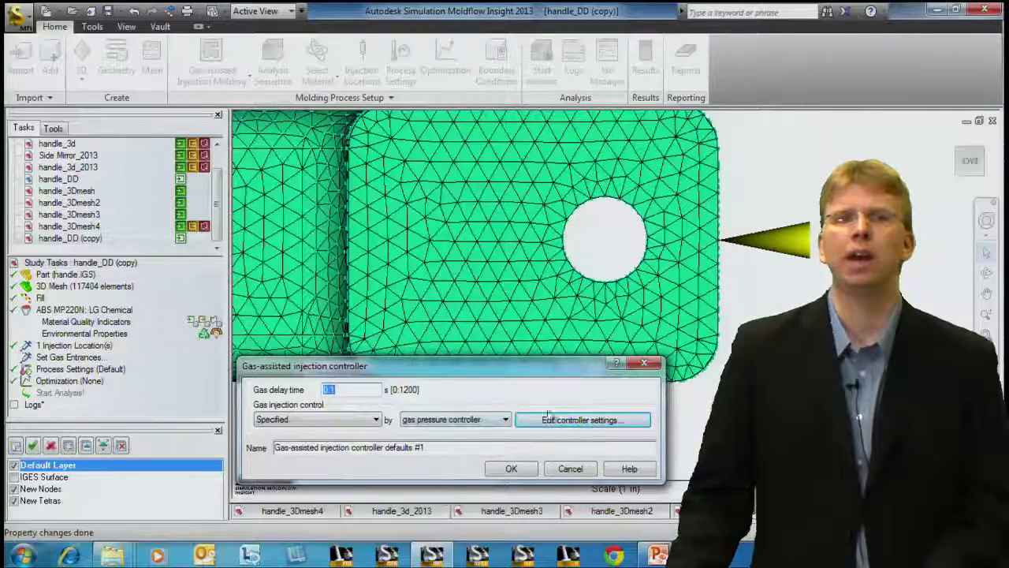
- Accept the gas injection controller and gas entrance property settings
{"action": "left_click", "coordinate": [511, 468]}
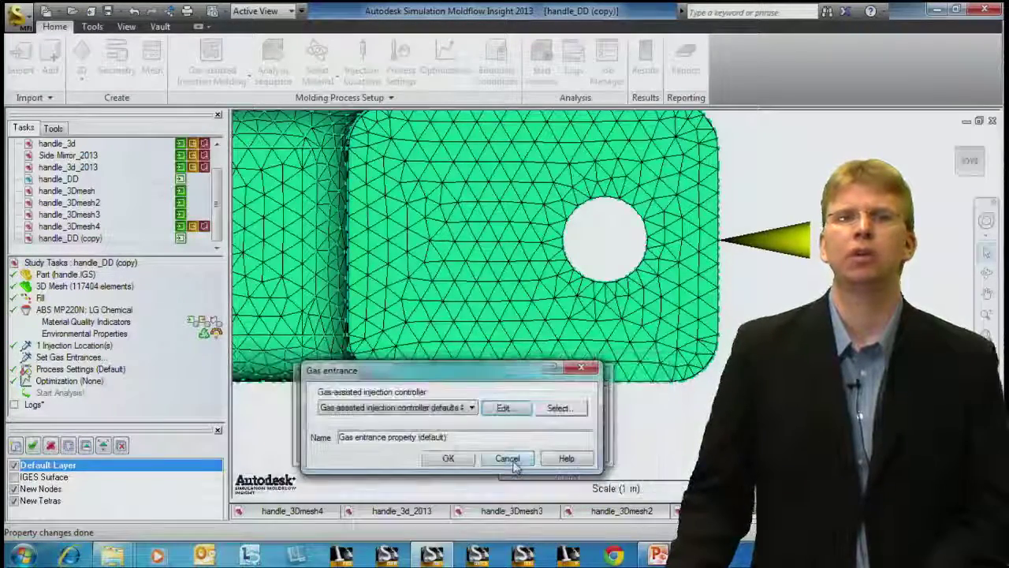
{"action": "left_click", "coordinate": [448, 459]}
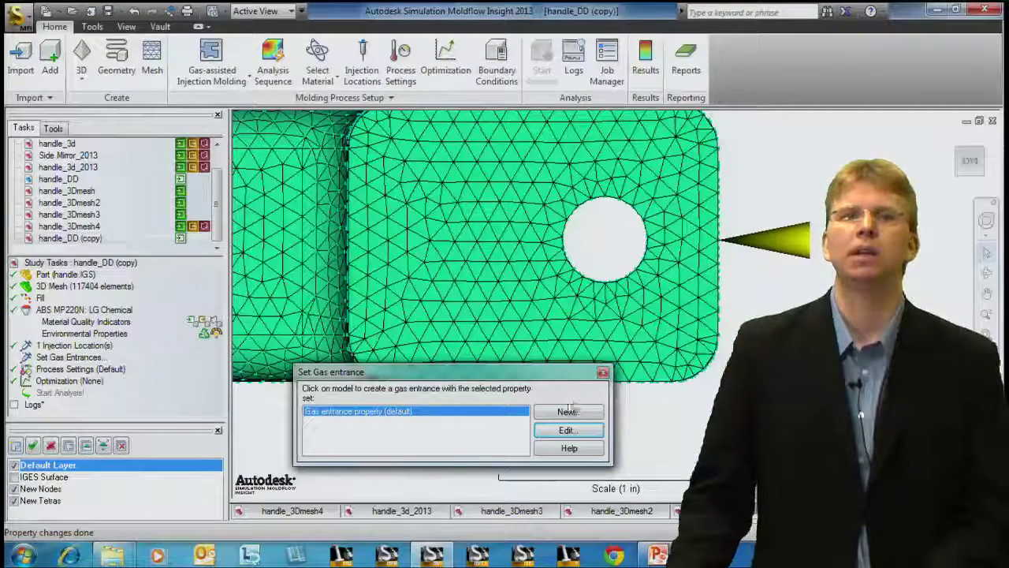
{"action": "double_click", "coordinate": [376, 416]}
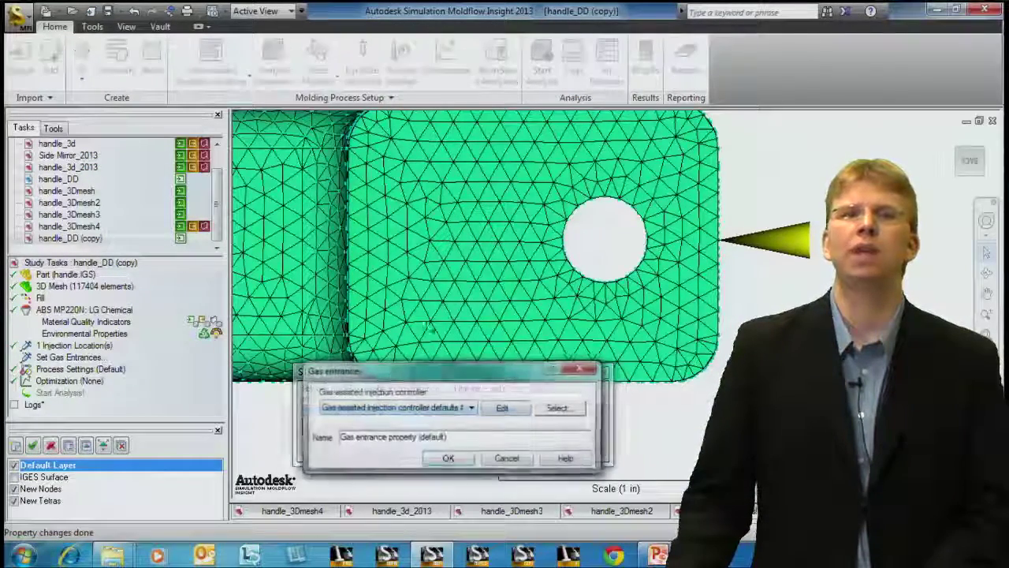
{"action": "left_click", "coordinate": [446, 459]}
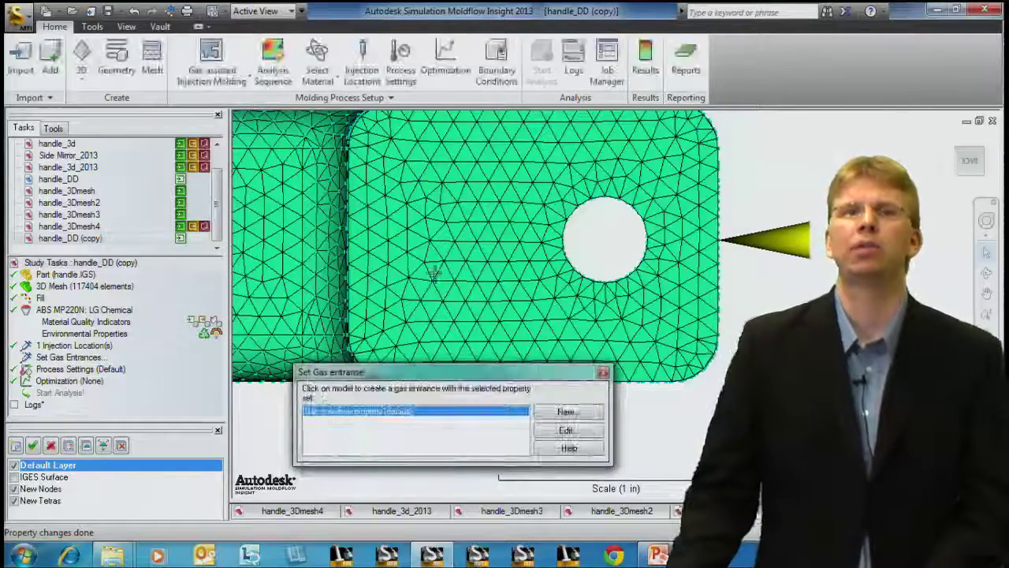
- Place a gas entrance on the flat face left of the hole and inspect it
{"action": "left_click", "coordinate": [402, 227]}
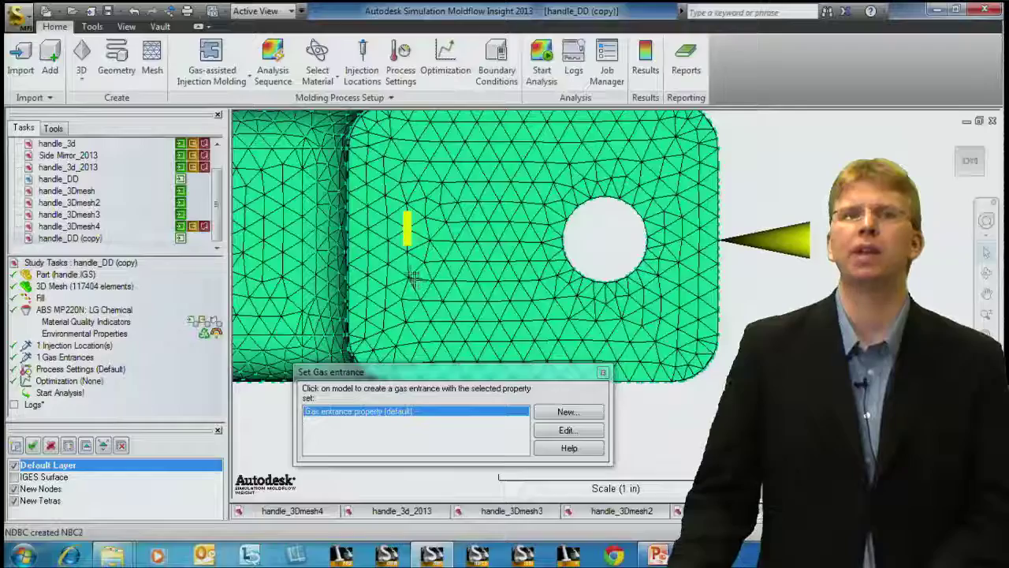
{"action": "mouse_move", "coordinate": [488, 249]}
{"action": "middle_mouse_down"}
{"action": "mouse_move", "coordinate": [505, 236]}
{"action": "mouse_move", "coordinate": [473, 268]}
{"action": "mouse_move", "coordinate": [495, 250]}
{"action": "middle_mouse_up"}
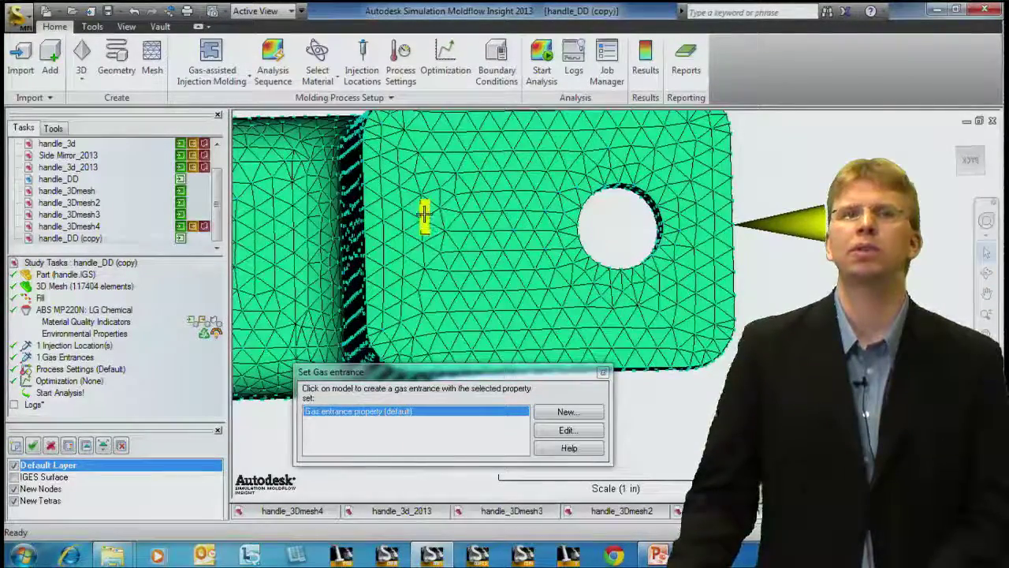
{"action": "middle_click_drag", "start_coordinate": [431, 227], "coordinate": [534, 221]}
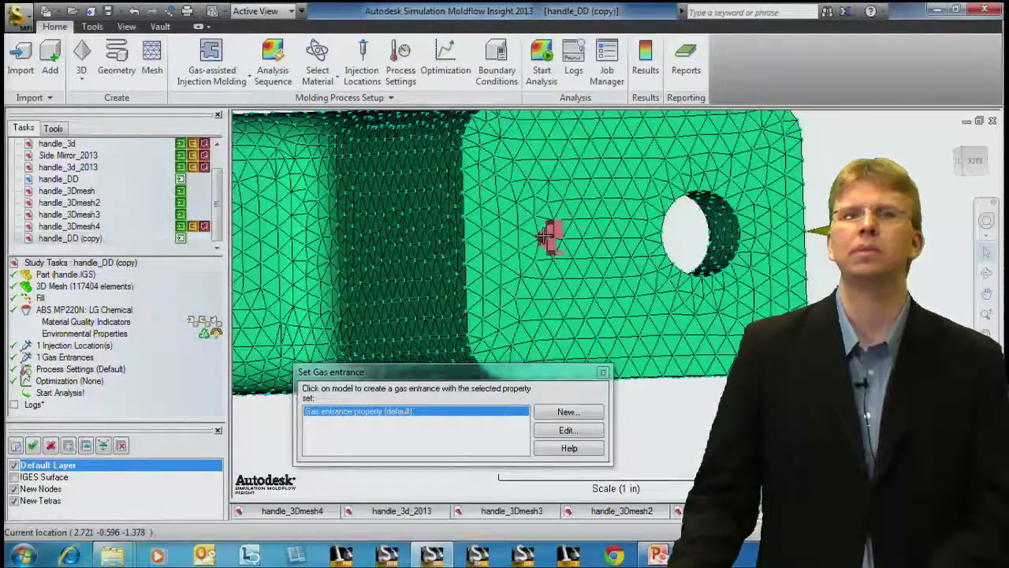
{"action": "middle_click_drag", "start_coordinate": [540, 231], "coordinate": [460, 168]}
{"action": "middle_click_drag", "start_coordinate": [428, 302], "coordinate": [443, 293]}
{"action": "left_click", "coordinate": [602, 371]}
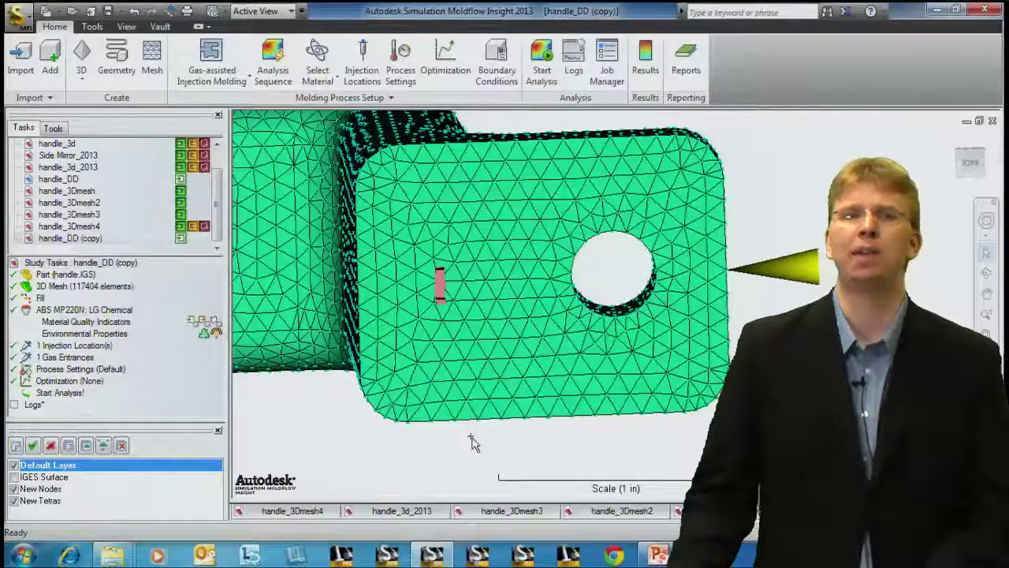
{"action": "left_click", "coordinate": [471, 460]}
{"action": "middle_click_drag", "start_coordinate": [428, 302], "coordinate": [667, 272]}
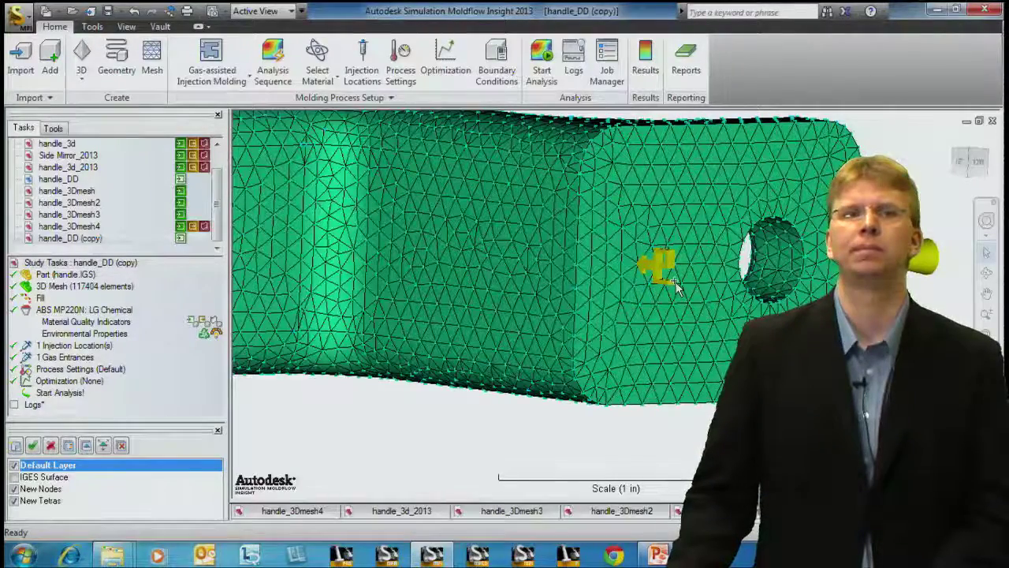
- Set switch-over to 50% volume filled, keep 80% packing pressure, and apply the fill settings
{"action": "double_click", "coordinate": [79, 370]}
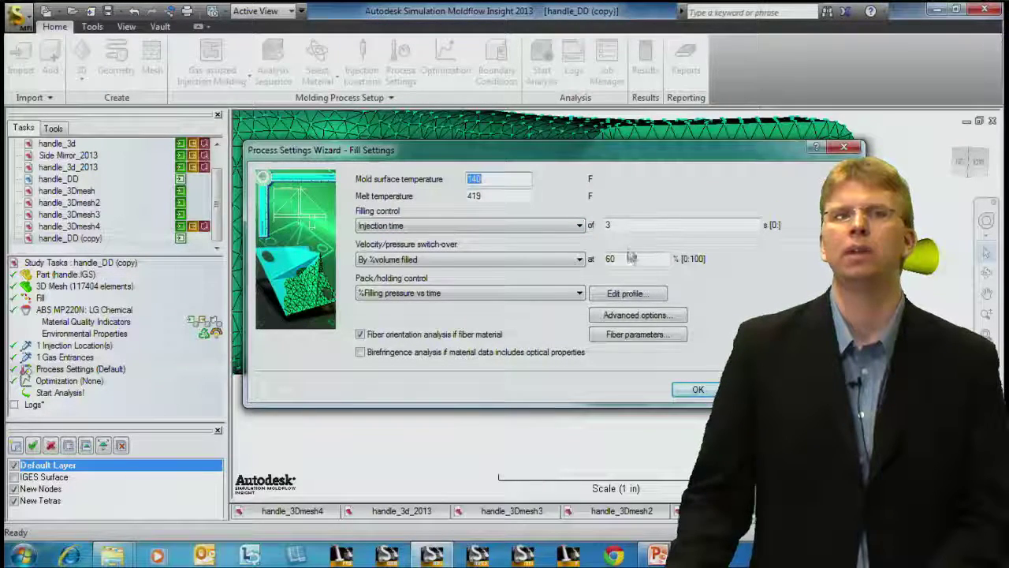
{"action": "left_click", "coordinate": [489, 260]}
{"action": "left_click", "coordinate": [426, 269]}
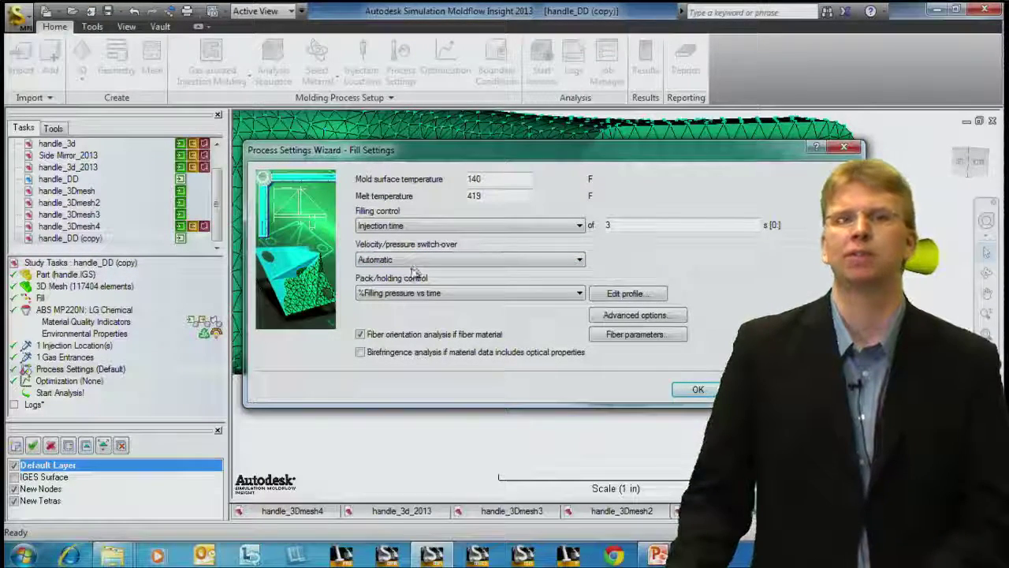
{"action": "left_click", "coordinate": [414, 260]}
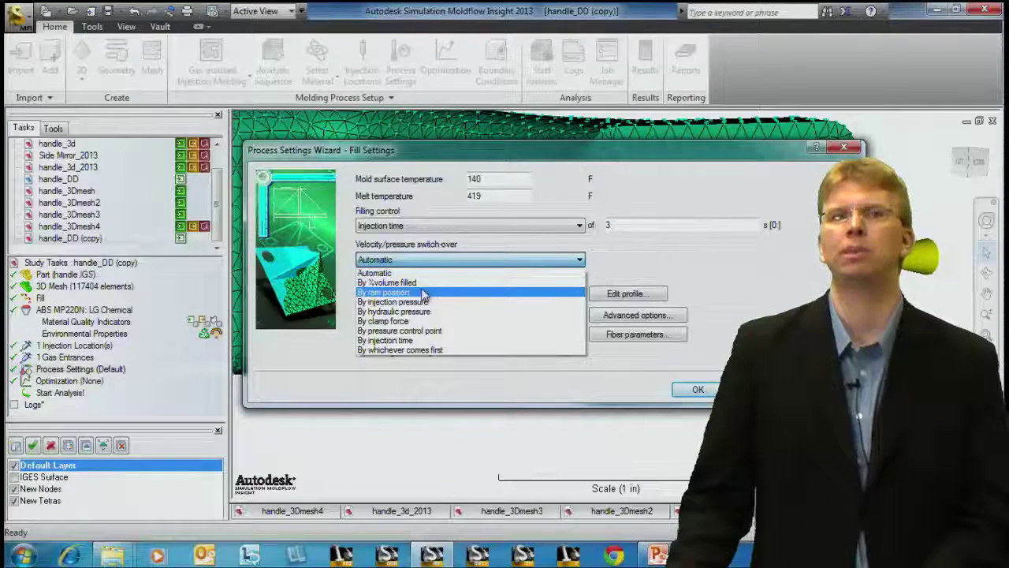
{"action": "left_click", "coordinate": [422, 283]}
{"action": "key", "text": "Tab"}
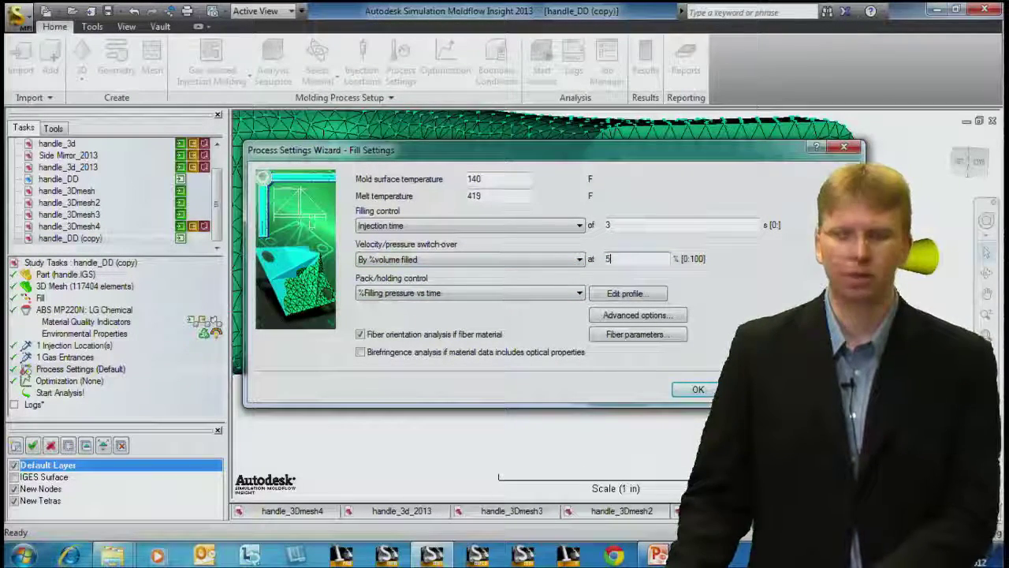
{"action": "type", "text": "50"}
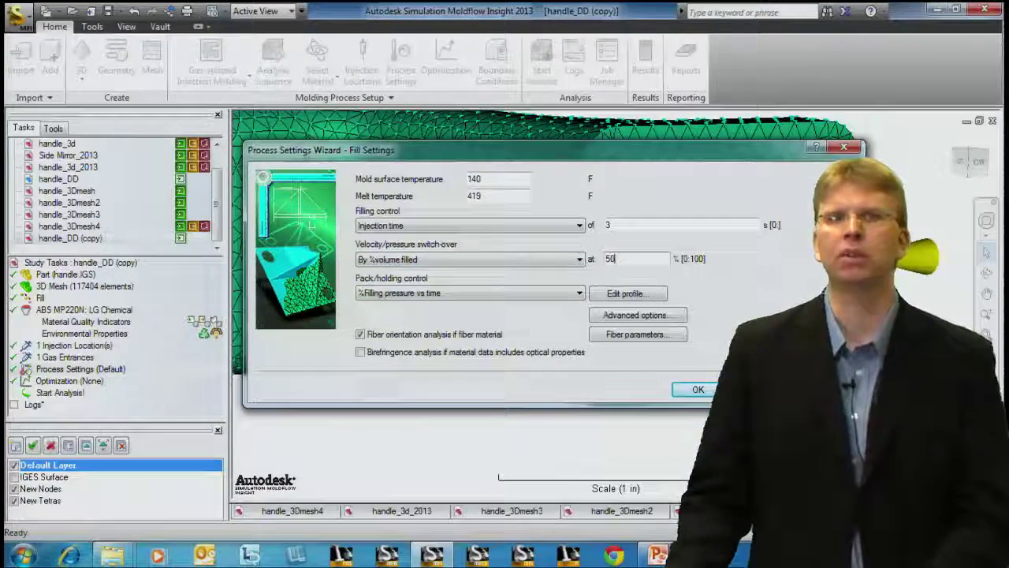
{"action": "left_click", "coordinate": [627, 294]}
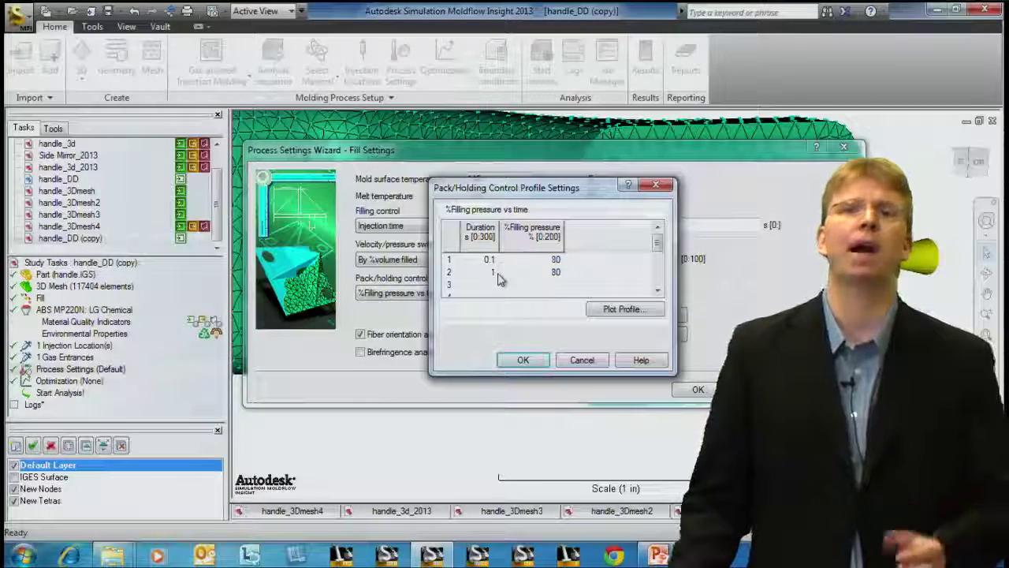
{"action": "left_click", "coordinate": [523, 358]}
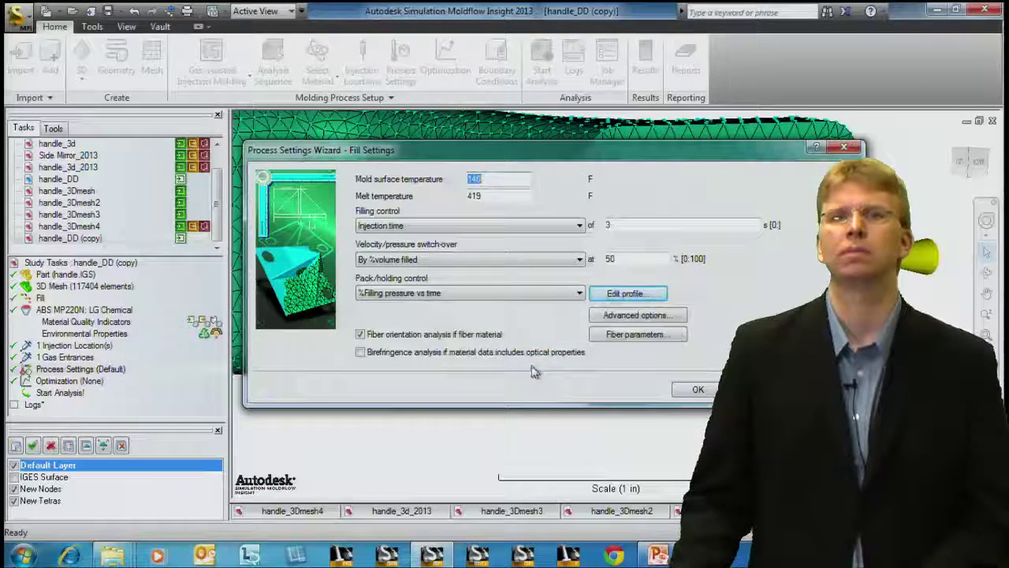
{"action": "left_click", "coordinate": [699, 388]}
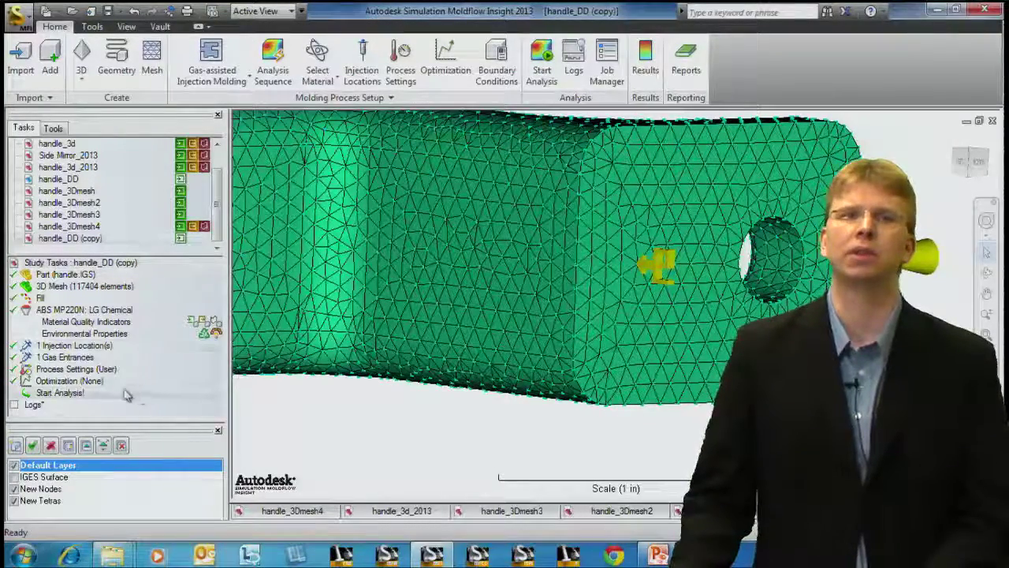
- Run the analysis for handle_DD (copy)
{"action": "left_click", "coordinate": [69, 394]}
{"action": "double_click", "coordinate": [74, 401]}
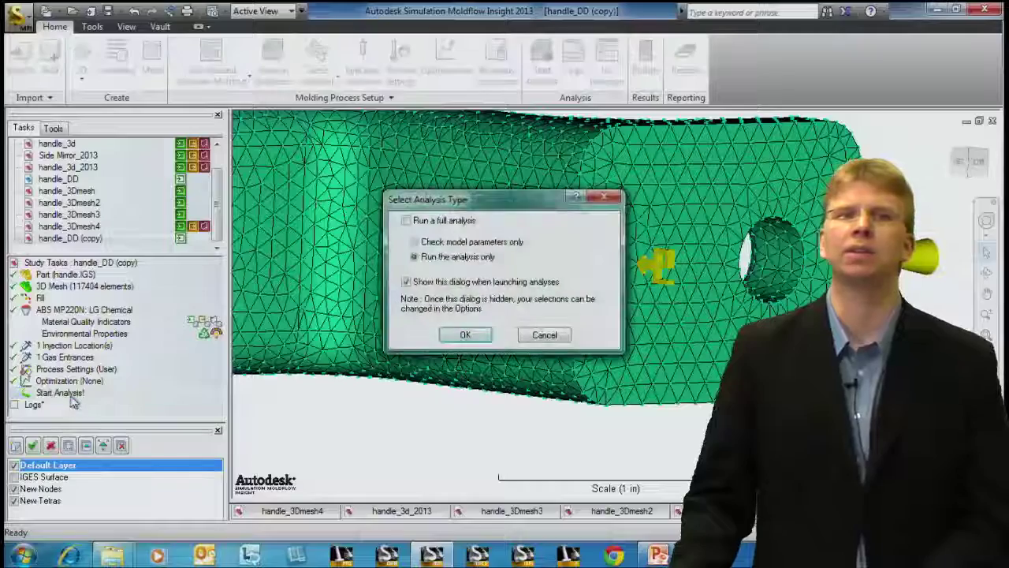
{"action": "left_click", "coordinate": [466, 335]}
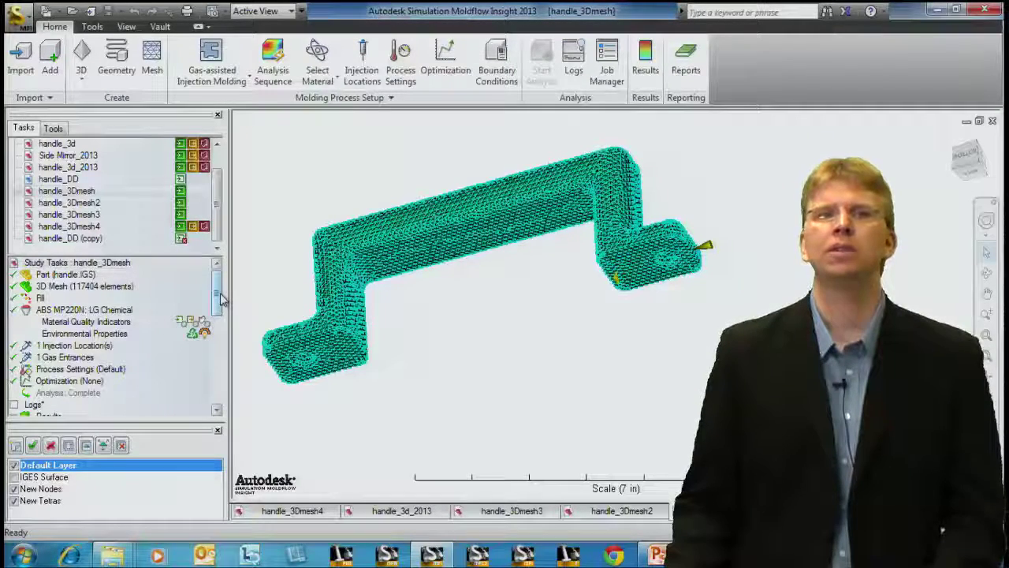
- Display the Fill time result, completing at 2.004 s, and rotate the part to inspect it
{"action": "left_click_drag", "start_coordinate": [218, 293], "coordinate": [231, 339]}
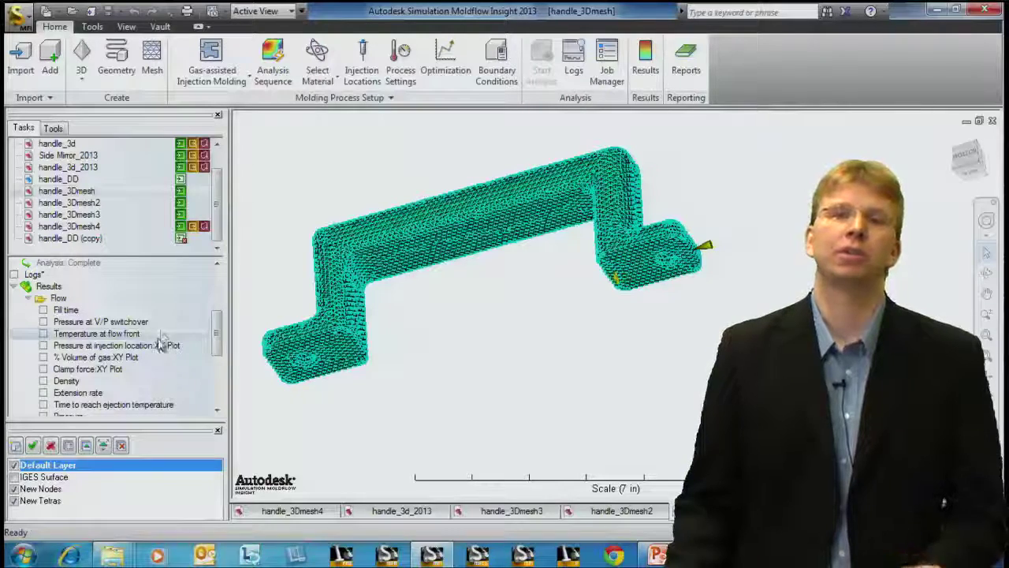
{"action": "left_click", "coordinate": [44, 311]}
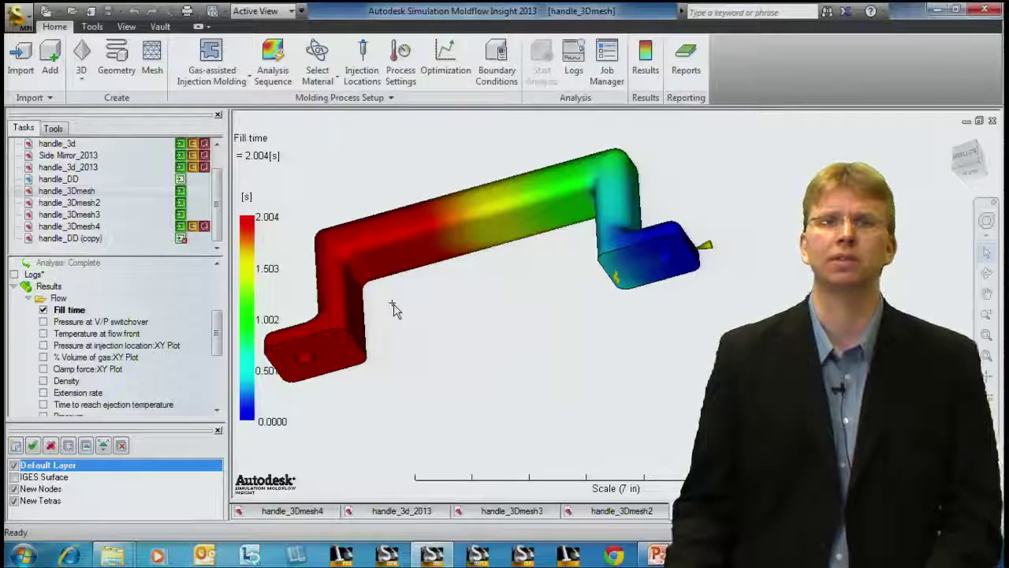
{"action": "middle_click_drag", "start_coordinate": [390, 308], "coordinate": [508, 315]}
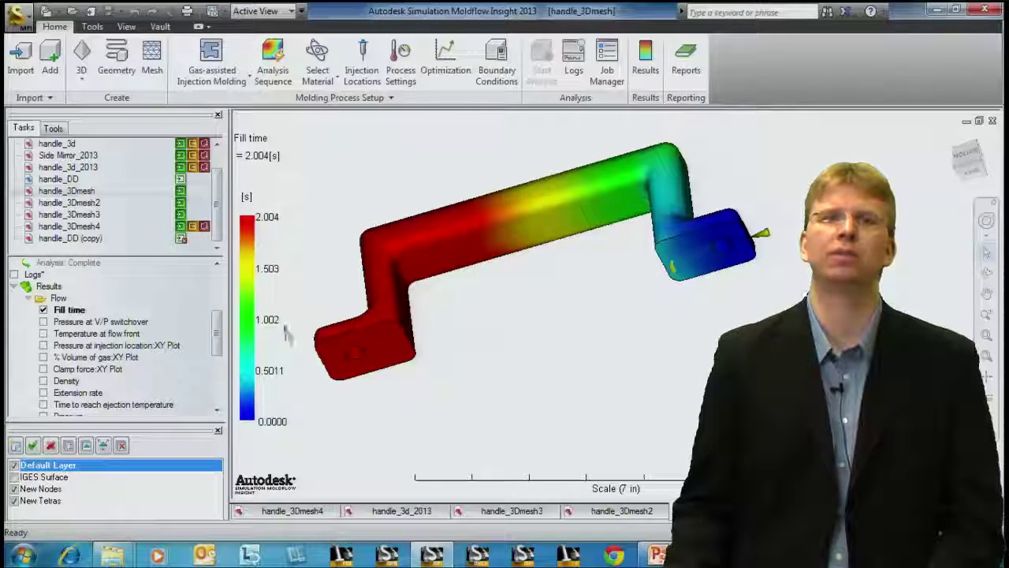
{"action": "left_click", "coordinate": [645, 71]}
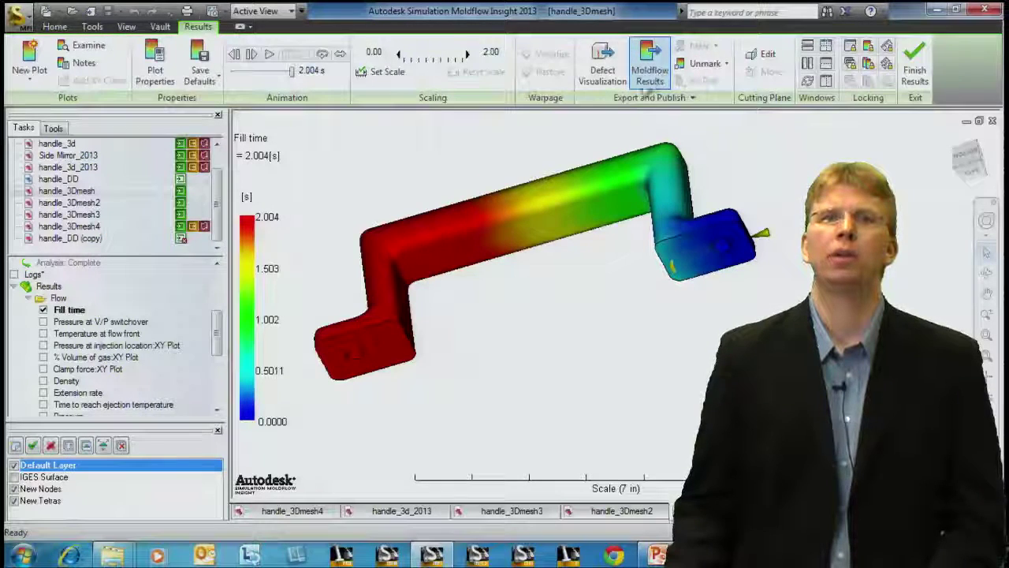
- Animate the fill progressing through the handle
{"action": "left_click", "coordinate": [269, 56]}
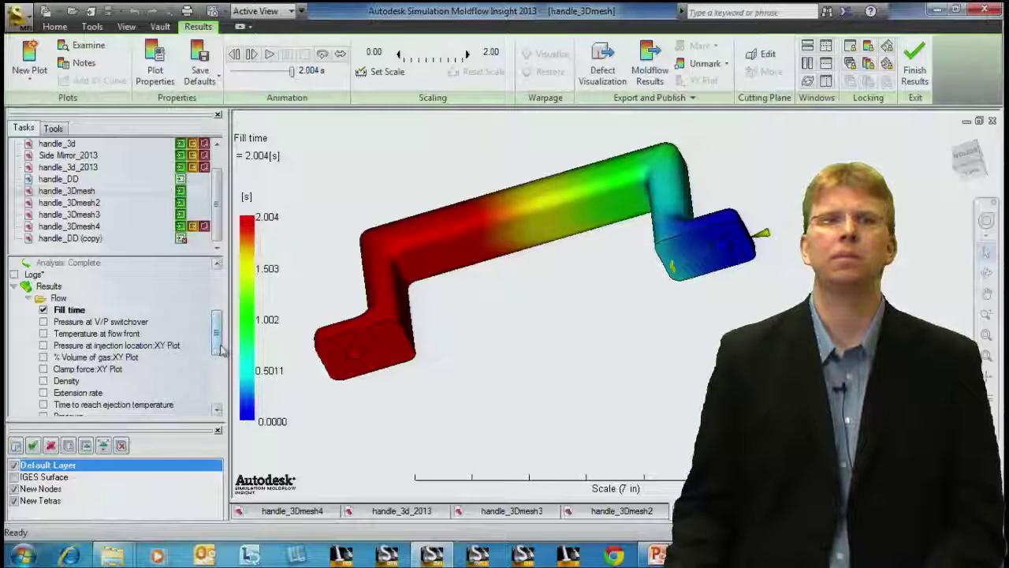
{"action": "scroll", "coordinate": [221, 370], "scroll_direction": "down", "scroll_amount": 3}
{"action": "scroll", "coordinate": [221, 377], "scroll_direction": "down", "scroll_amount": 3}
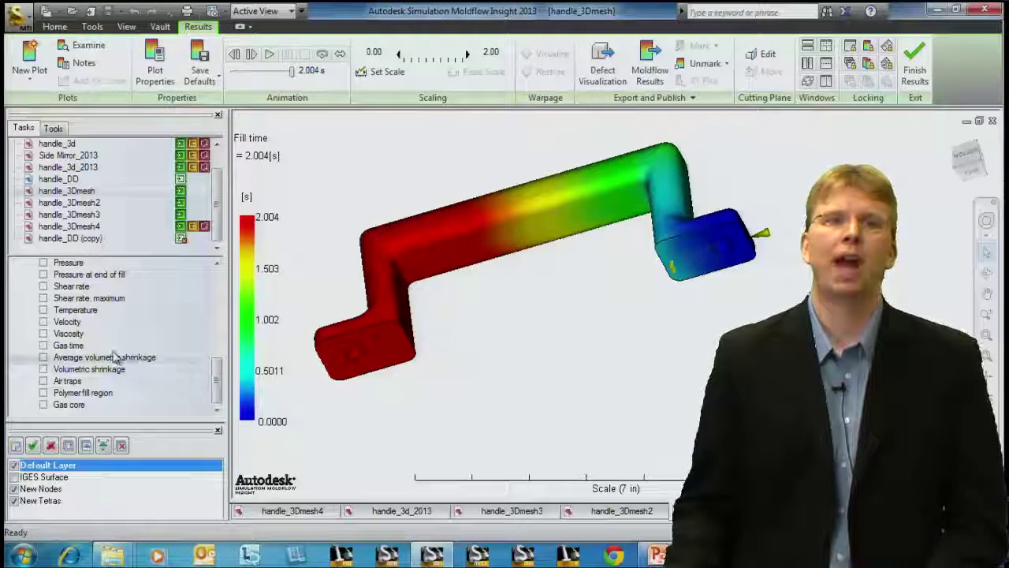
- Show and animate the Gas time result from a front view, then plot Gas core
{"action": "left_click", "coordinate": [44, 346]}
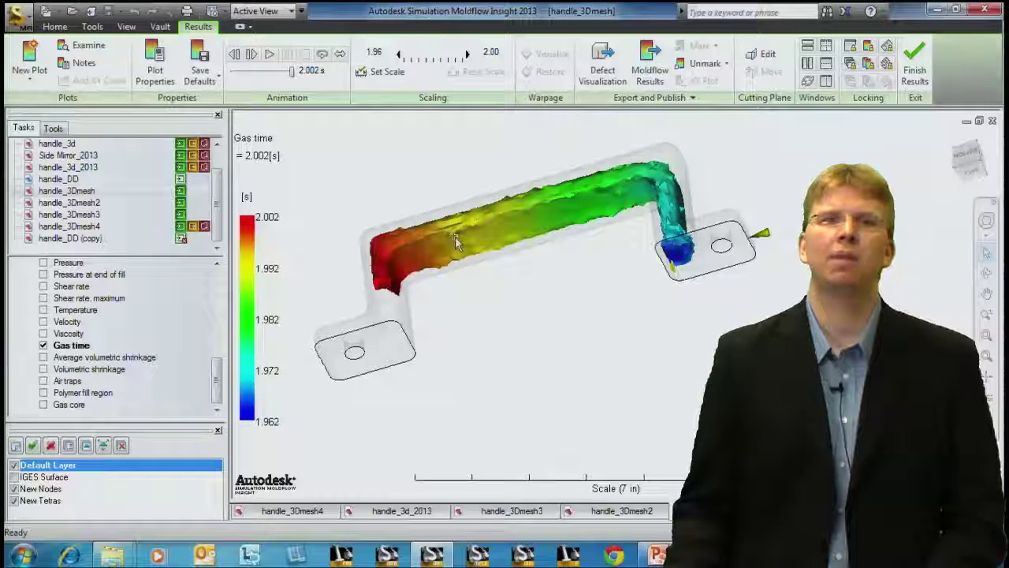
{"action": "middle_click_drag", "start_coordinate": [457, 272], "coordinate": [459, 257]}
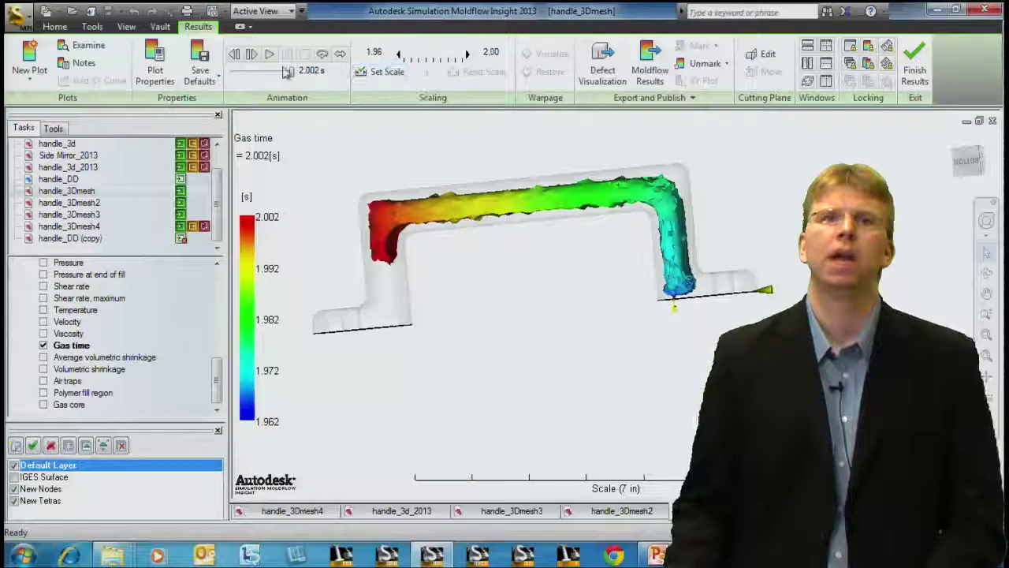
{"action": "left_click", "coordinate": [269, 55]}
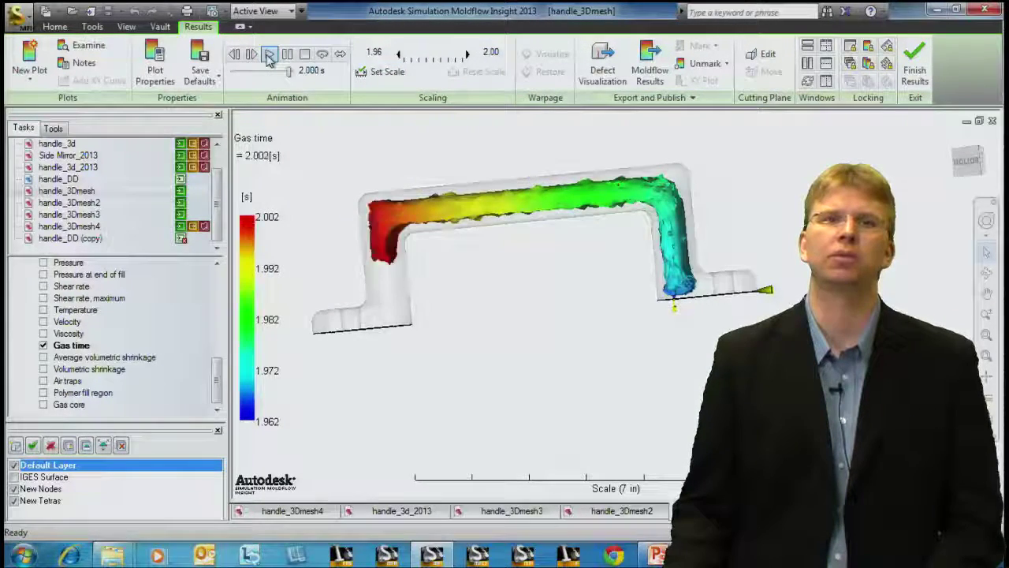
{"action": "mouse_move", "coordinate": [612, 135]}
{"action": "middle_mouse_down"}
{"action": "mouse_move", "coordinate": [581, 228]}
{"action": "mouse_move", "coordinate": [542, 184]}
{"action": "middle_mouse_up"}
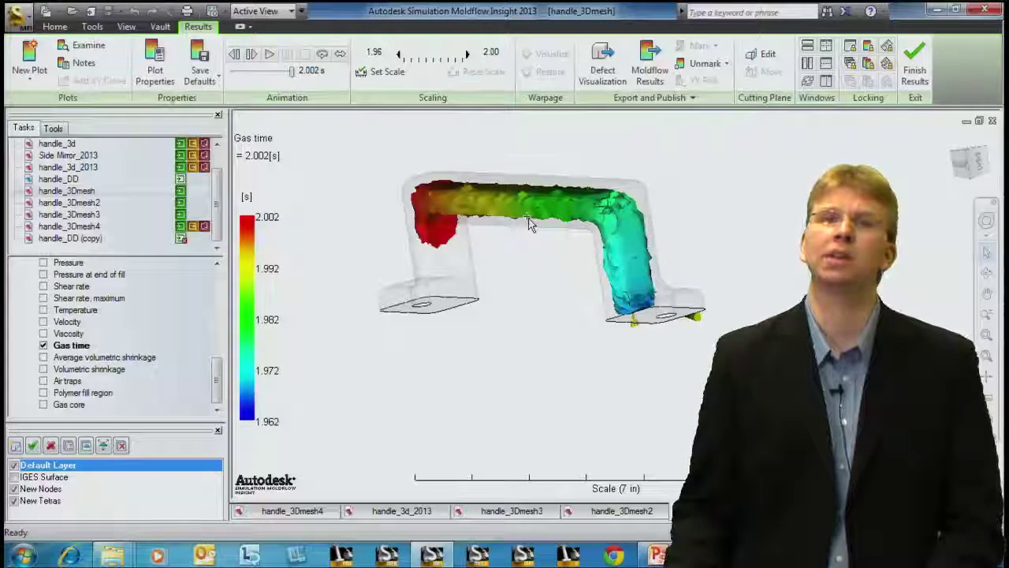
{"action": "left_click", "coordinate": [43, 406]}
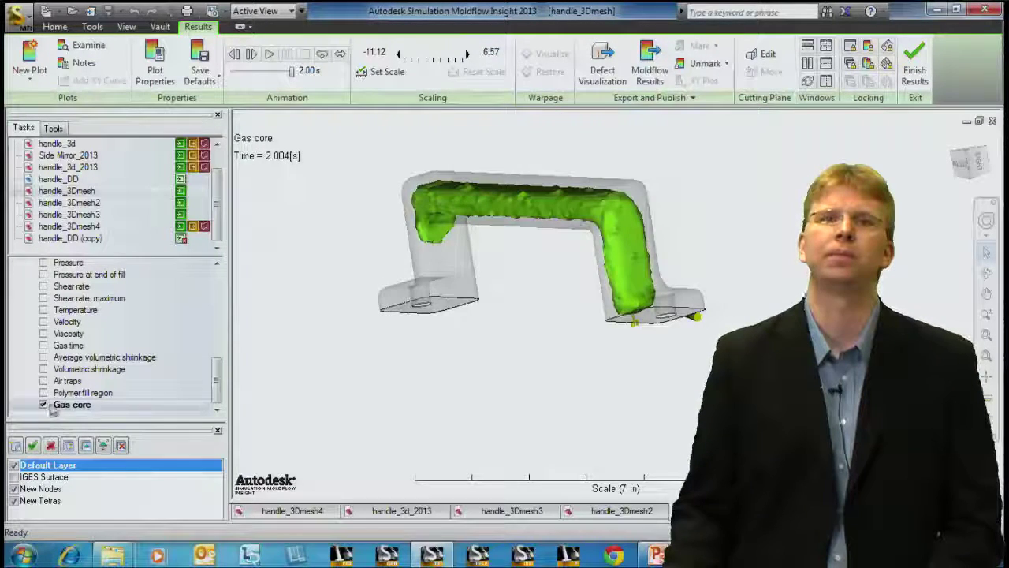
- Rotate the handle_3Dmesh Gas core plot slightly to inspect the gas in the grip and uprights
{"action": "left_click_drag", "start_coordinate": [544, 257], "coordinate": [552, 258]}
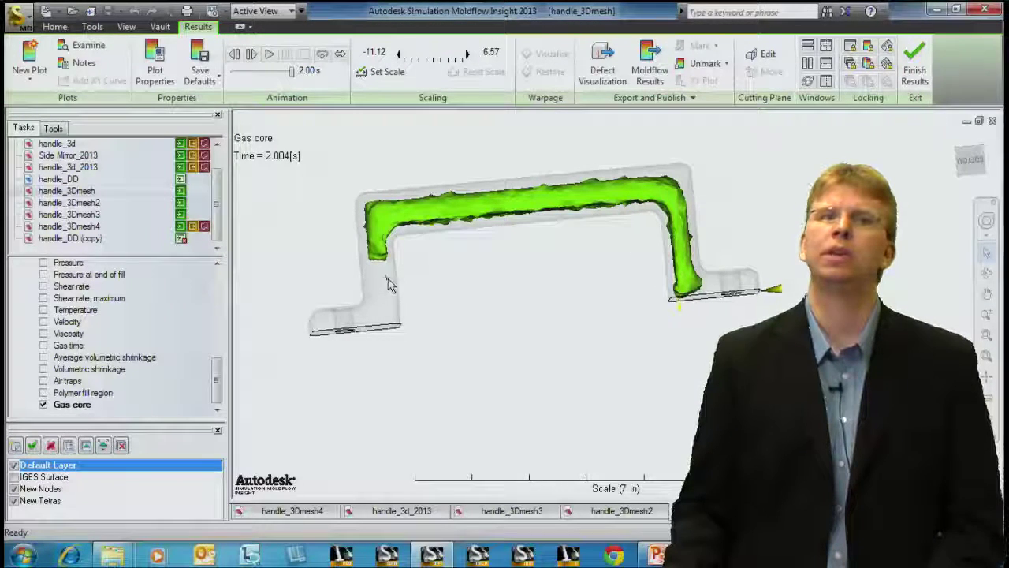
- Bring up the handle_3Dmesh study's actions in the project list and zoom toward the handle end
{"action": "right_click", "coordinate": [89, 191]}
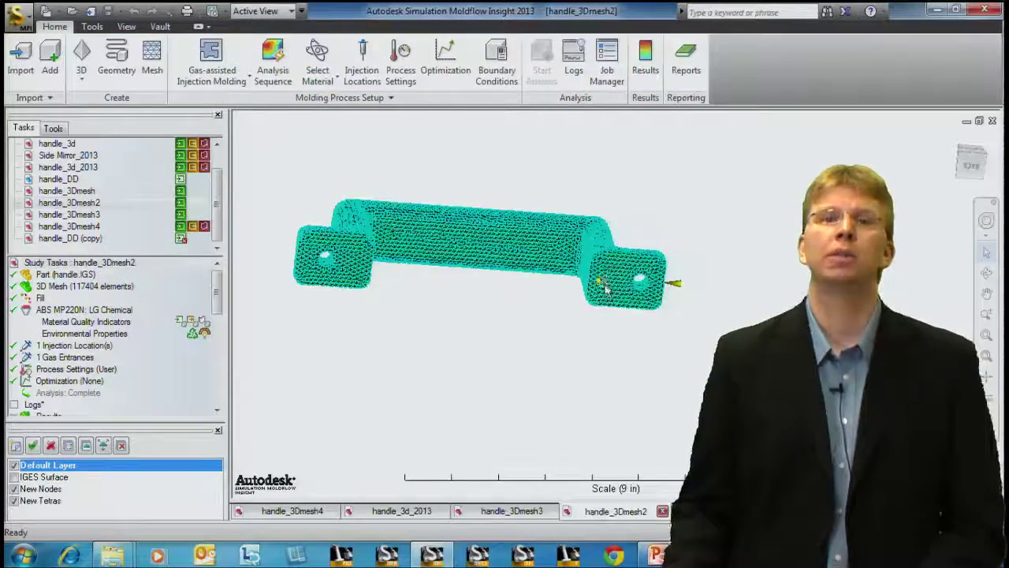
{"action": "scroll", "coordinate": [604, 281], "scroll_direction": "up", "scroll_amount": 5}
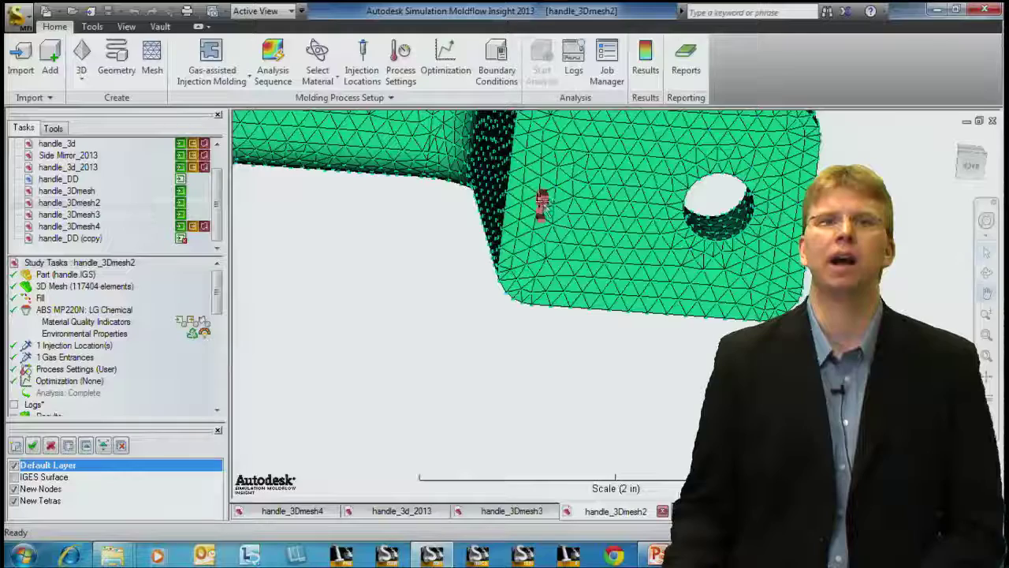
{"action": "right_click", "coordinate": [566, 219]}
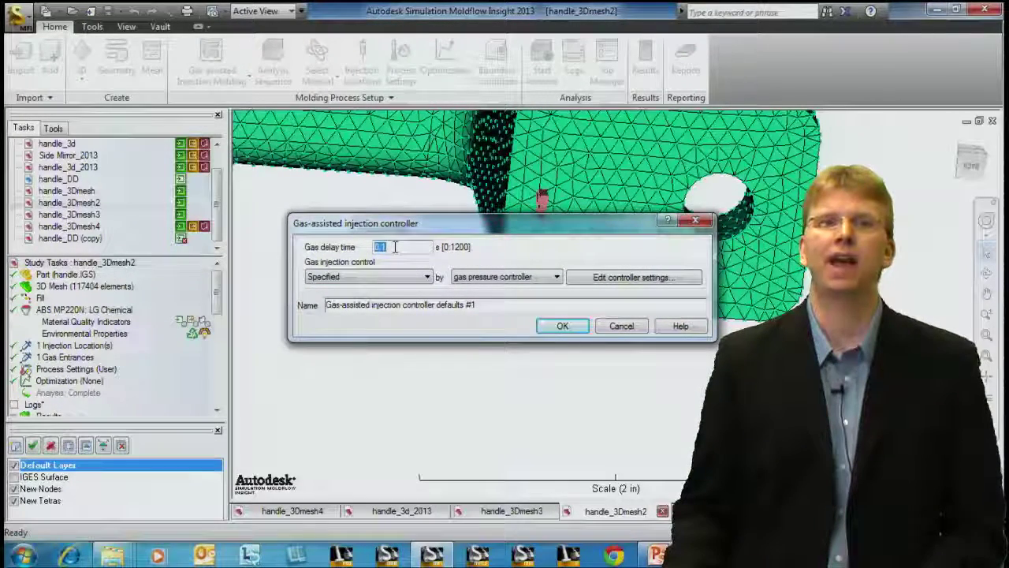
{"action": "left_click", "coordinate": [637, 278]}
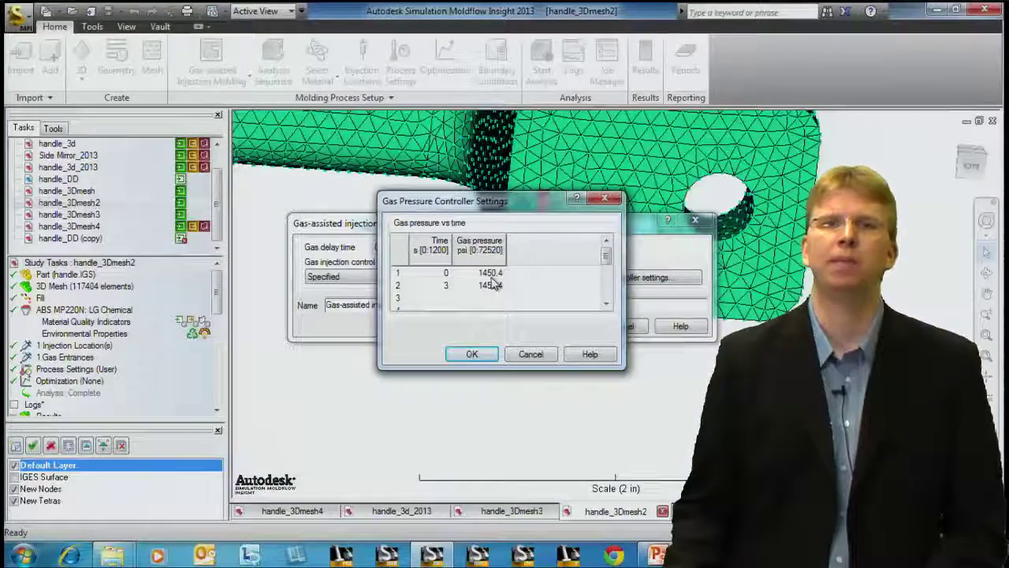
{"action": "left_click", "coordinate": [474, 354]}
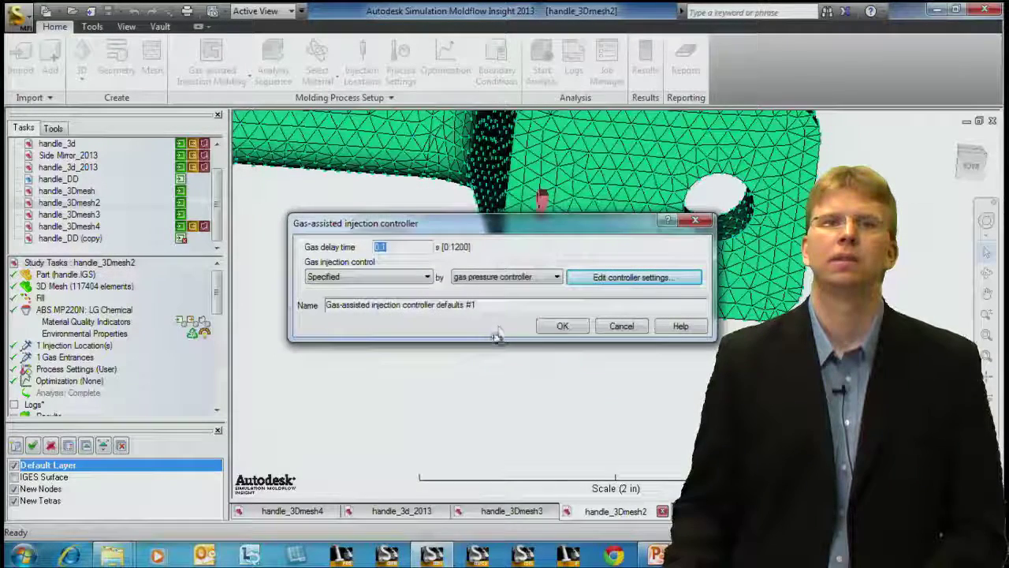
{"action": "left_click", "coordinate": [562, 327]}
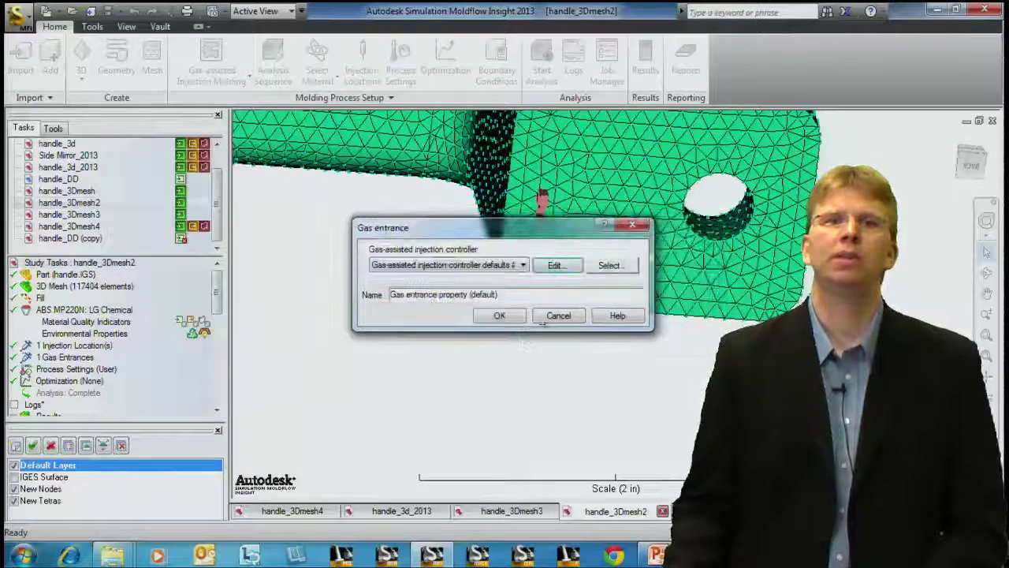
{"action": "left_click", "coordinate": [500, 315]}
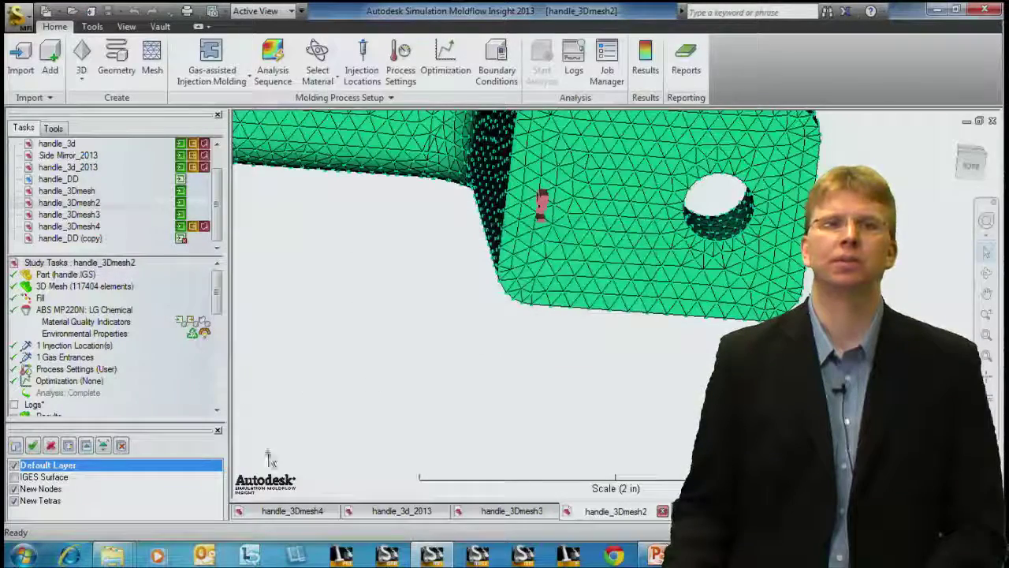
- Plot handle_3Dmesh2's Gas time result (1.654–1.690 s) and rotate the handle to inspect it
{"action": "scroll", "coordinate": [146, 338], "scroll_direction": "down", "scroll_amount": 6}
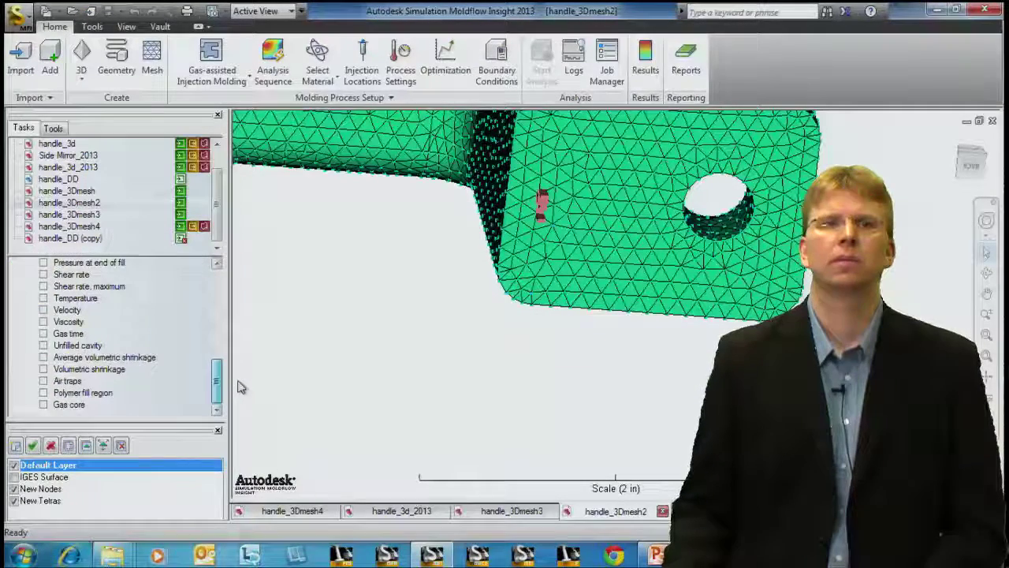
{"action": "left_click", "coordinate": [43, 334]}
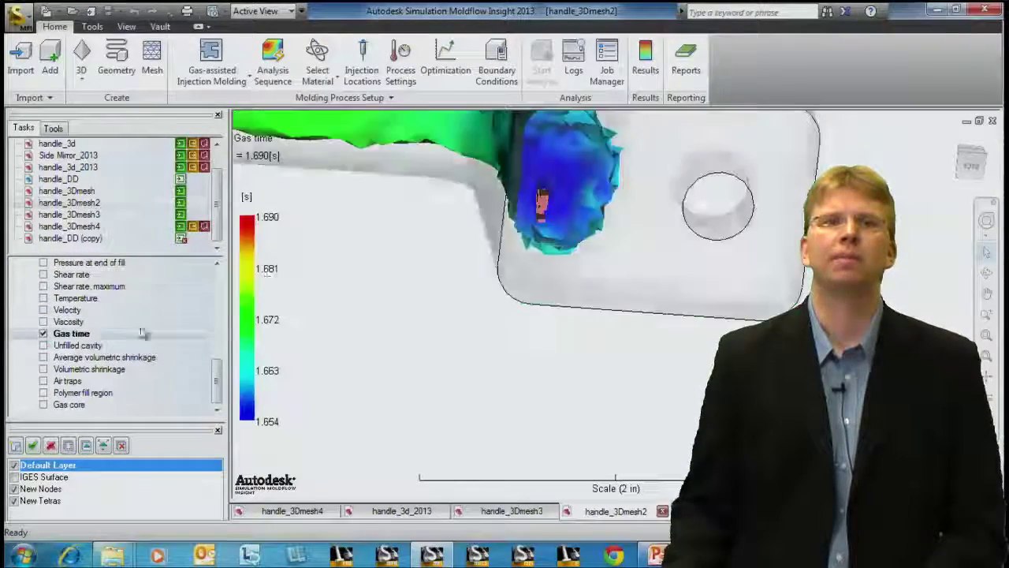
{"action": "scroll", "coordinate": [351, 275], "scroll_direction": "down", "scroll_amount": 5}
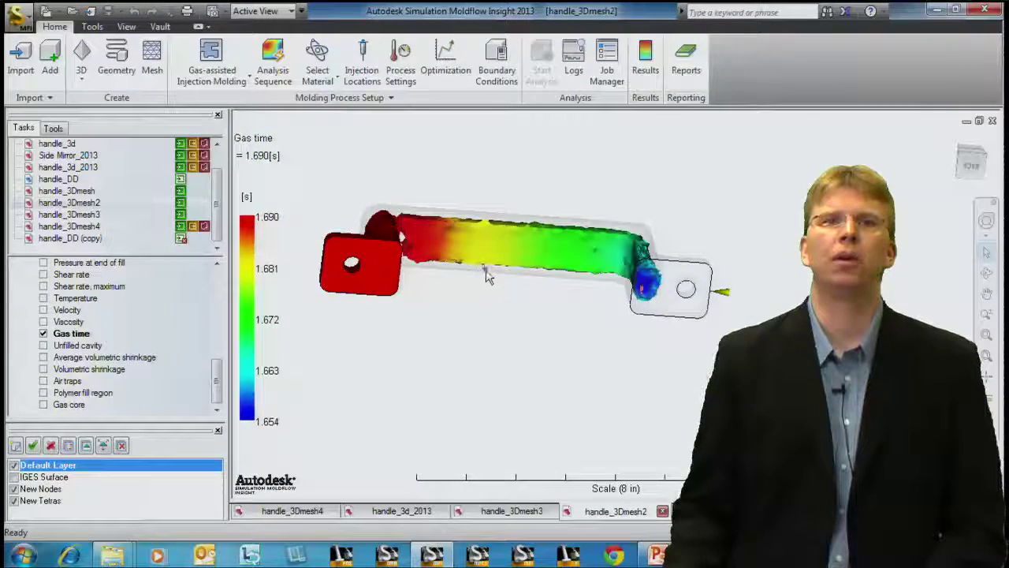
{"action": "middle_click_drag", "start_coordinate": [453, 380], "coordinate": [464, 332]}
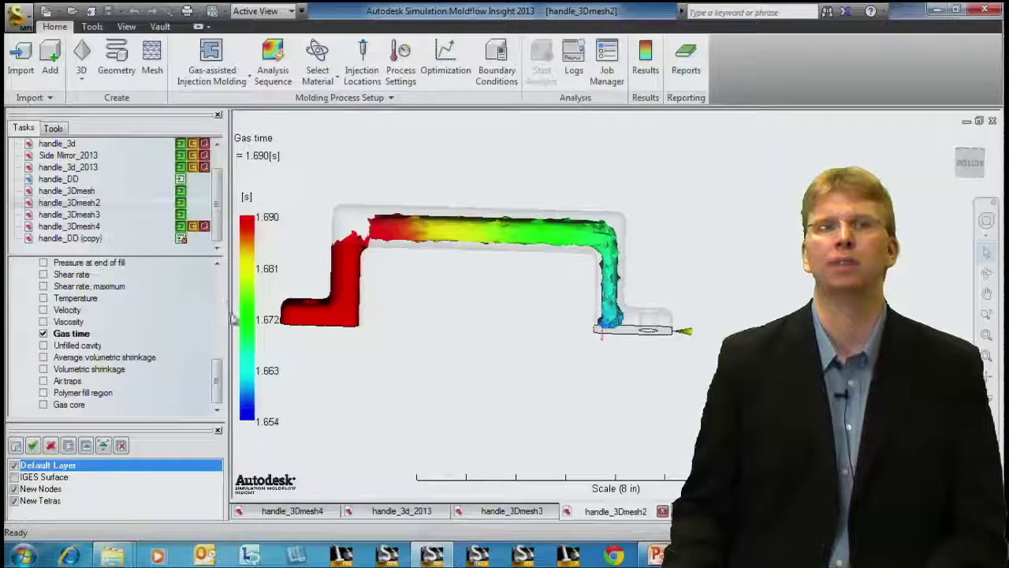
{"action": "left_click_drag", "start_coordinate": [218, 388], "coordinate": [219, 266]}
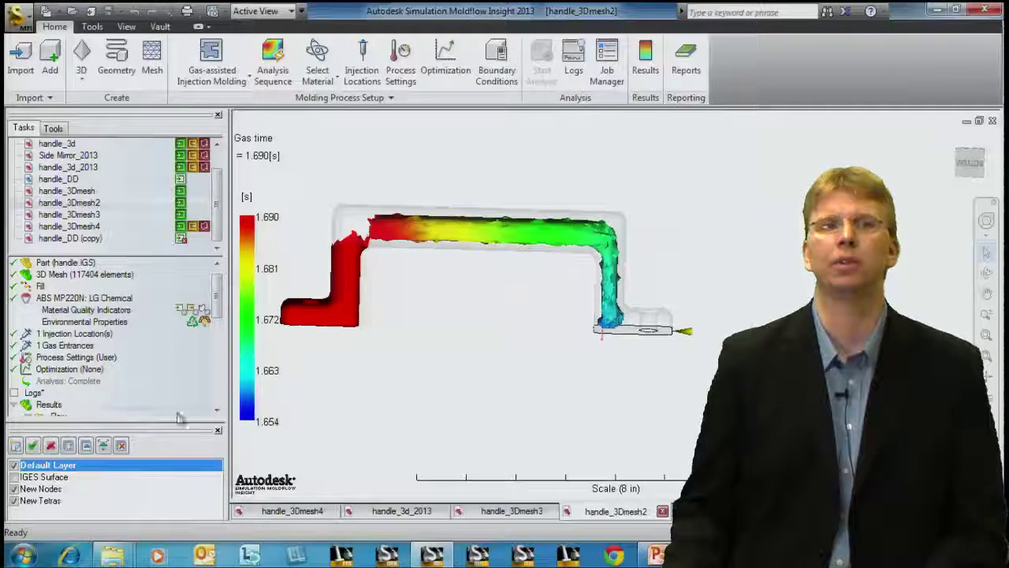
- Replace the gas time plot with handle_3Dmesh2's Fill time result, filled at 1.691 s
{"action": "scroll", "coordinate": [213, 400], "scroll_direction": "down", "scroll_amount": 5}
{"action": "left_click", "coordinate": [44, 275]}
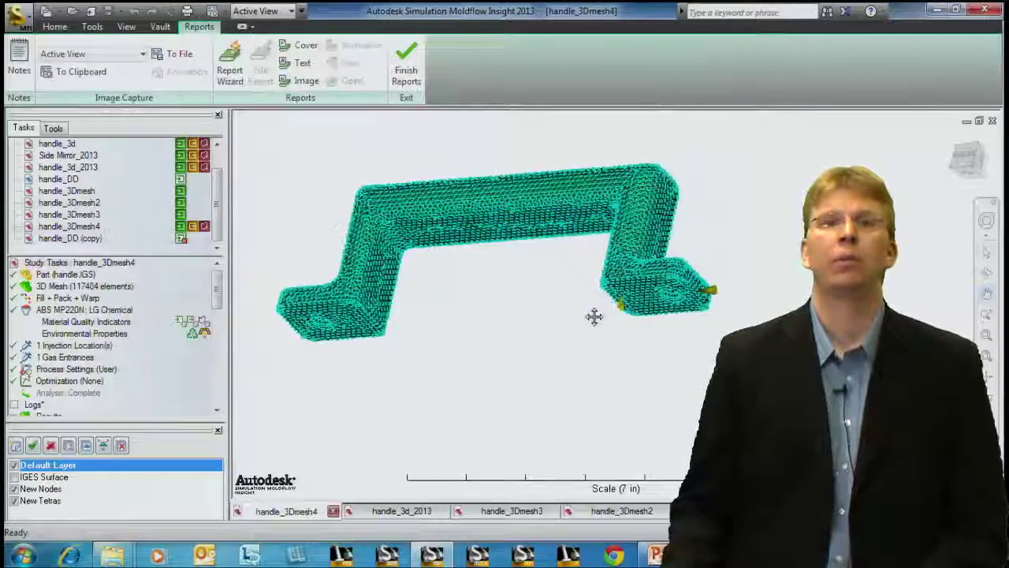
{"action": "middle_click_drag", "start_coordinate": [595, 315], "coordinate": [559, 327]}
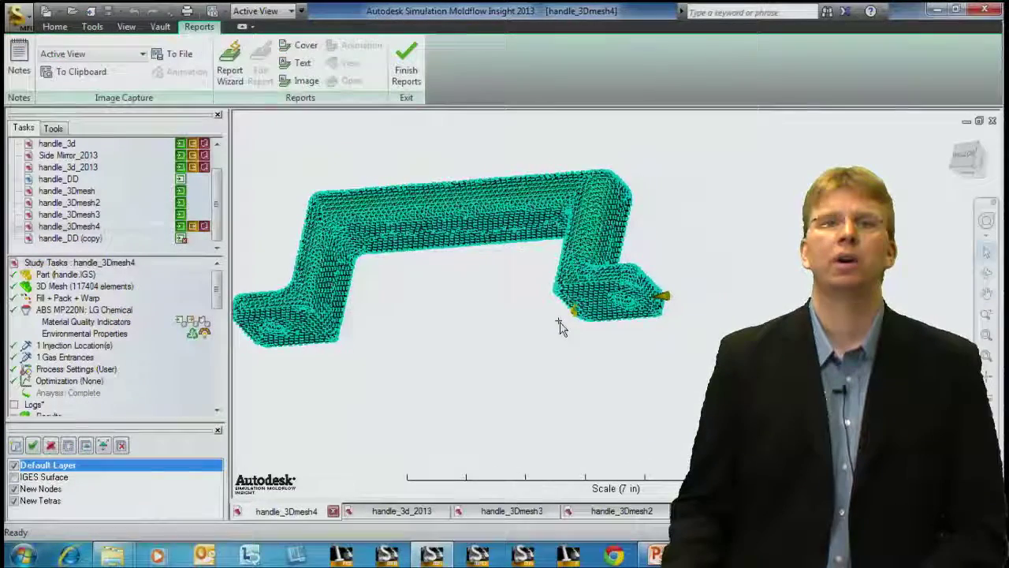
{"action": "scroll", "coordinate": [560, 331], "scroll_direction": "up", "scroll_amount": 3}
{"action": "scroll", "coordinate": [552, 326], "scroll_direction": "up", "scroll_amount": 2}
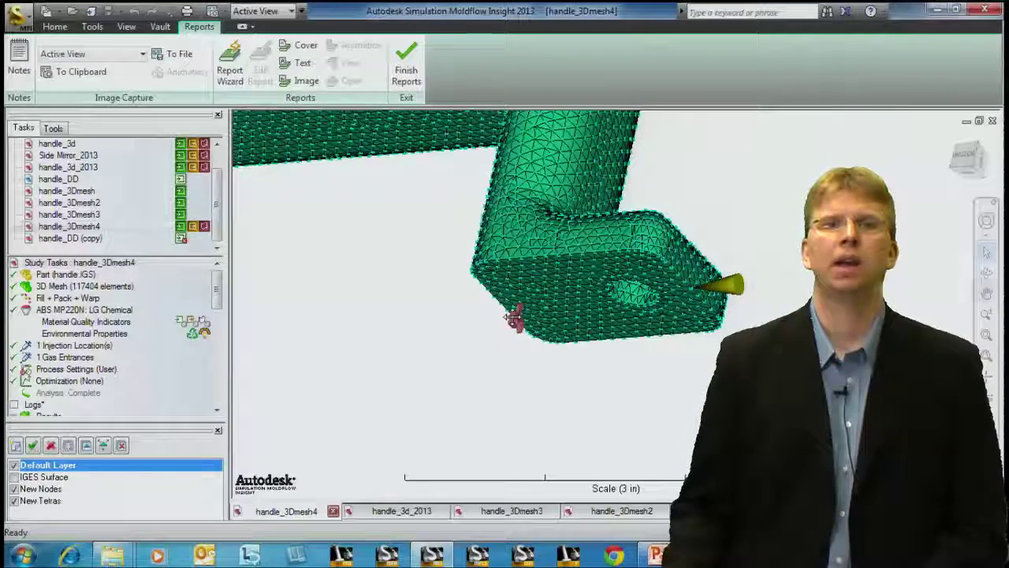
{"action": "scroll", "coordinate": [517, 322], "scroll_direction": "up", "scroll_amount": 1}
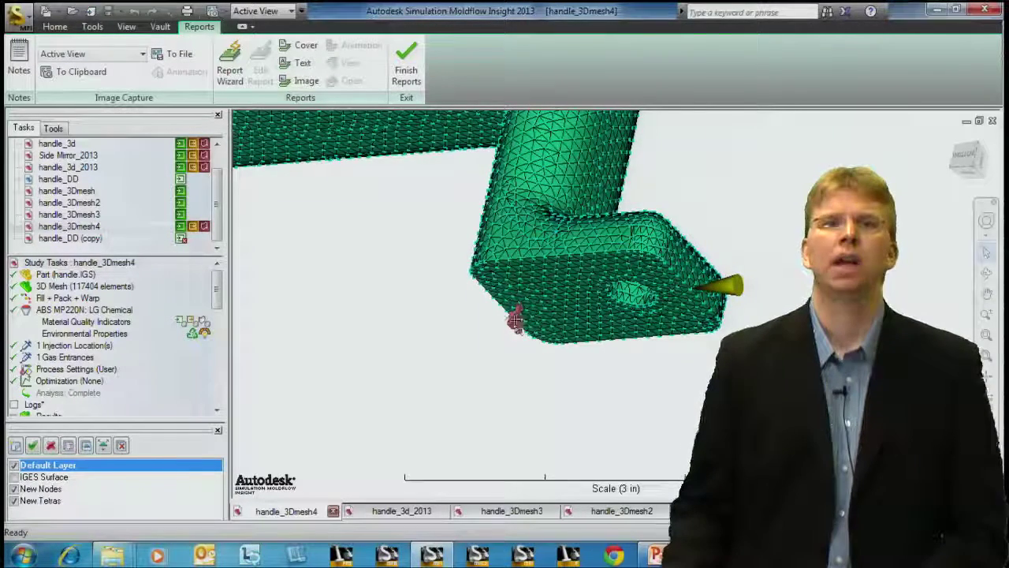
{"action": "right_click", "coordinate": [517, 320]}
{"action": "left_click", "coordinate": [538, 295]}
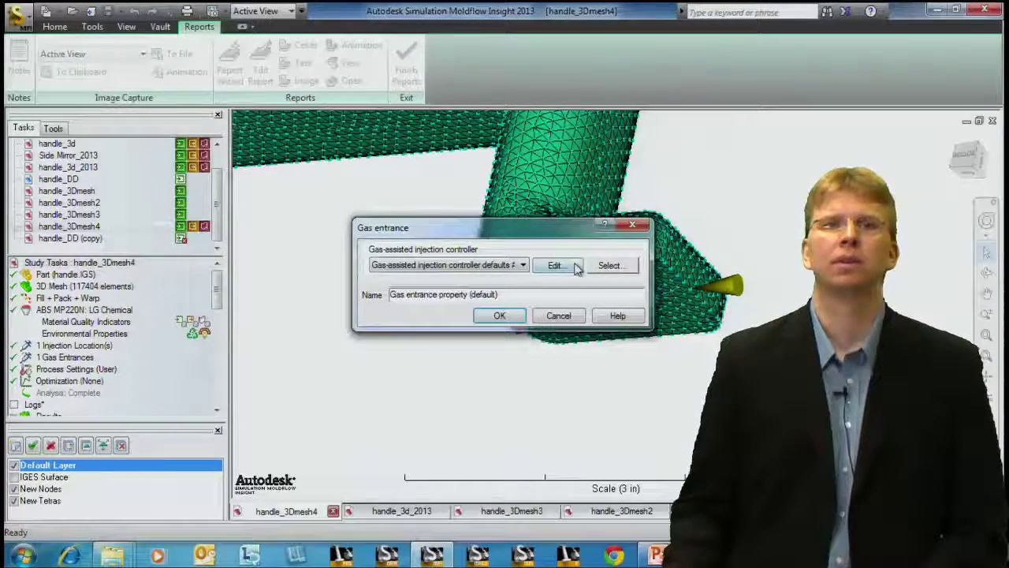
{"action": "left_click", "coordinate": [571, 270]}
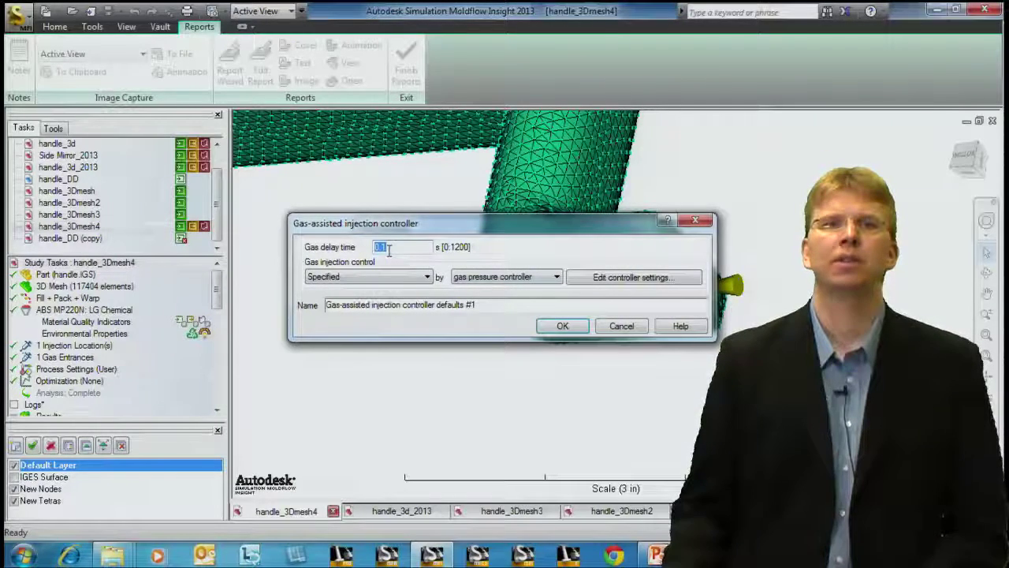
{"action": "left_click", "coordinate": [629, 279]}
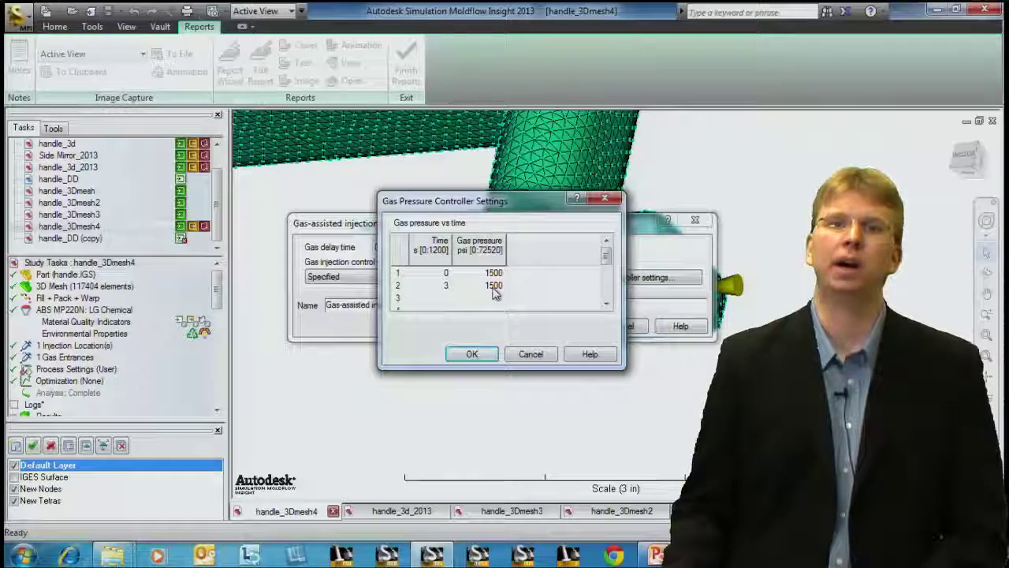
{"action": "left_click", "coordinate": [472, 354]}
{"action": "left_click", "coordinate": [566, 325]}
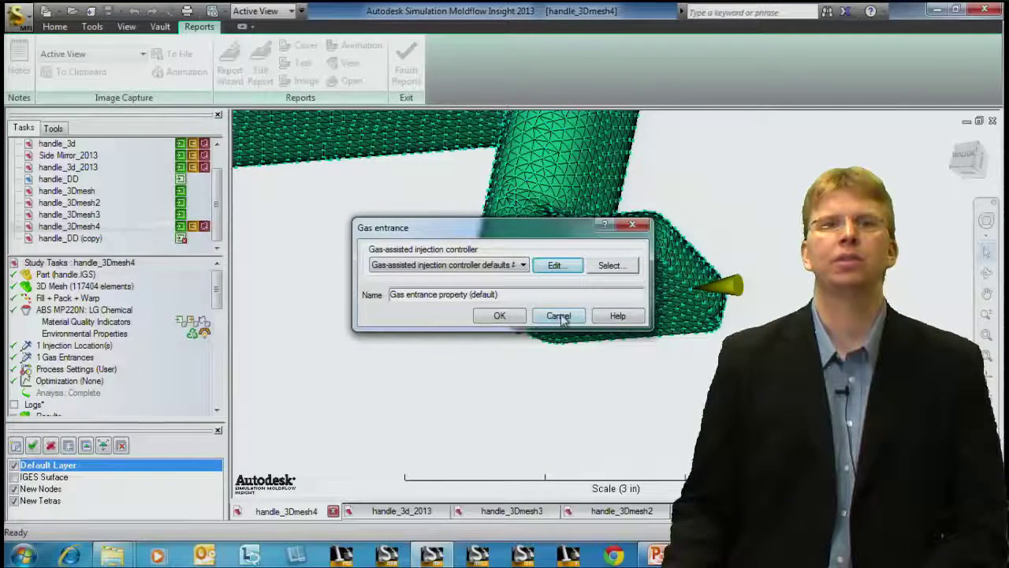
{"action": "key", "text": "Return"}
{"action": "left_click", "coordinate": [111, 369]}
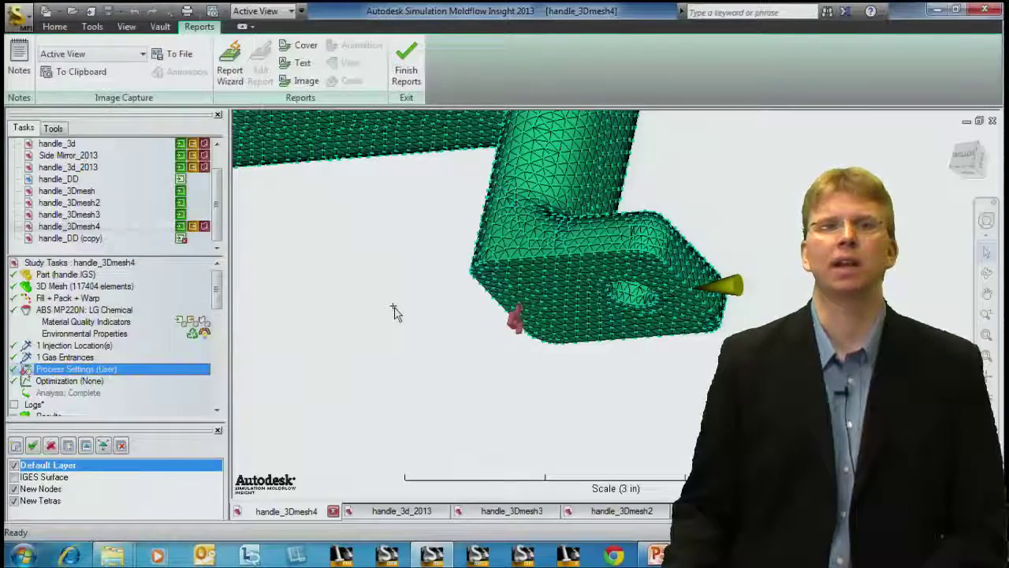
{"action": "double_click", "coordinate": [121, 370]}
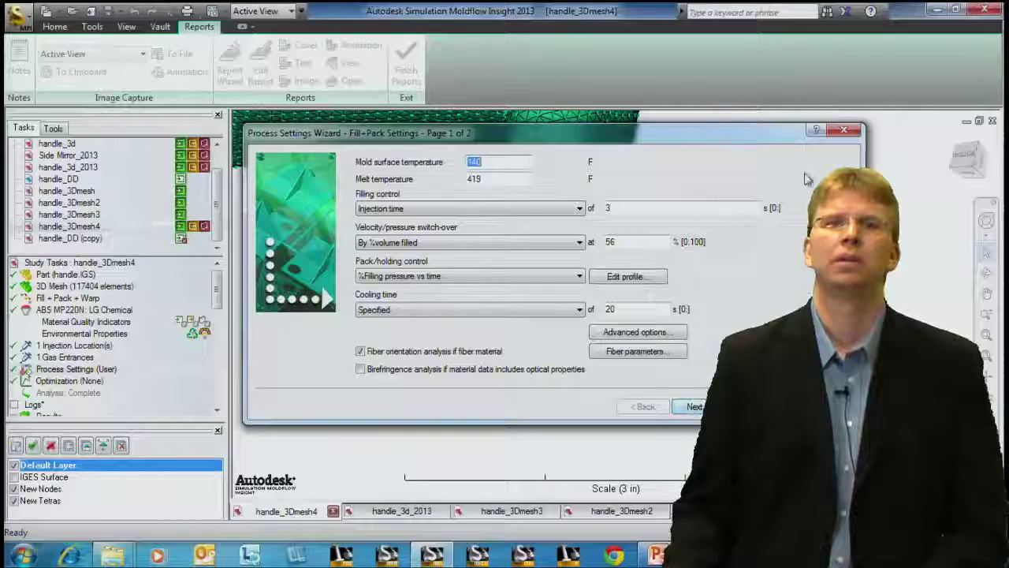
{"action": "left_click", "coordinate": [843, 129]}
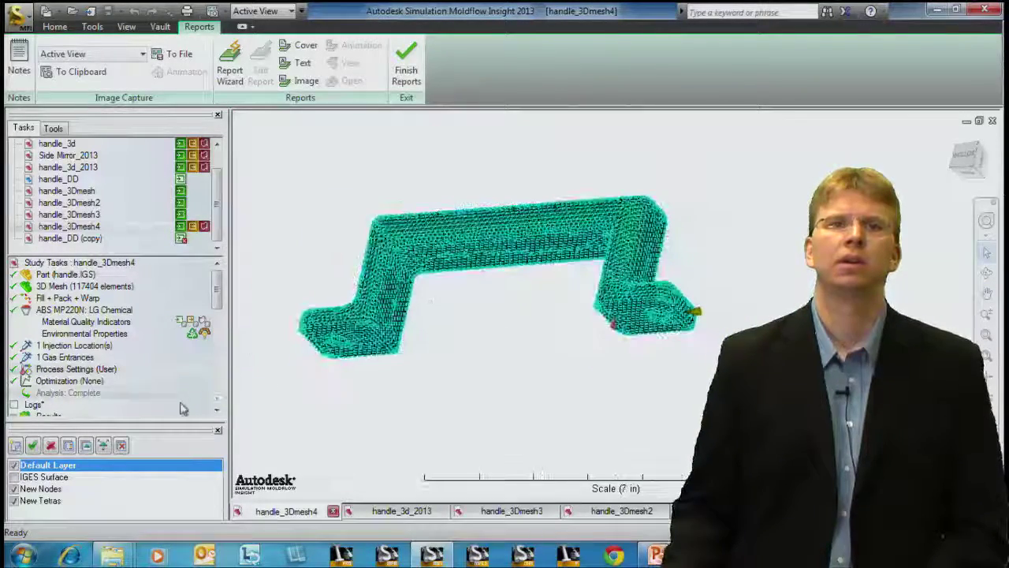
- Plot handle_3Dmesh4's Fill time (1.884 s), then switch to its Gas time result (2.103 s)
{"action": "left_click_drag", "start_coordinate": [222, 308], "coordinate": [222, 330]}
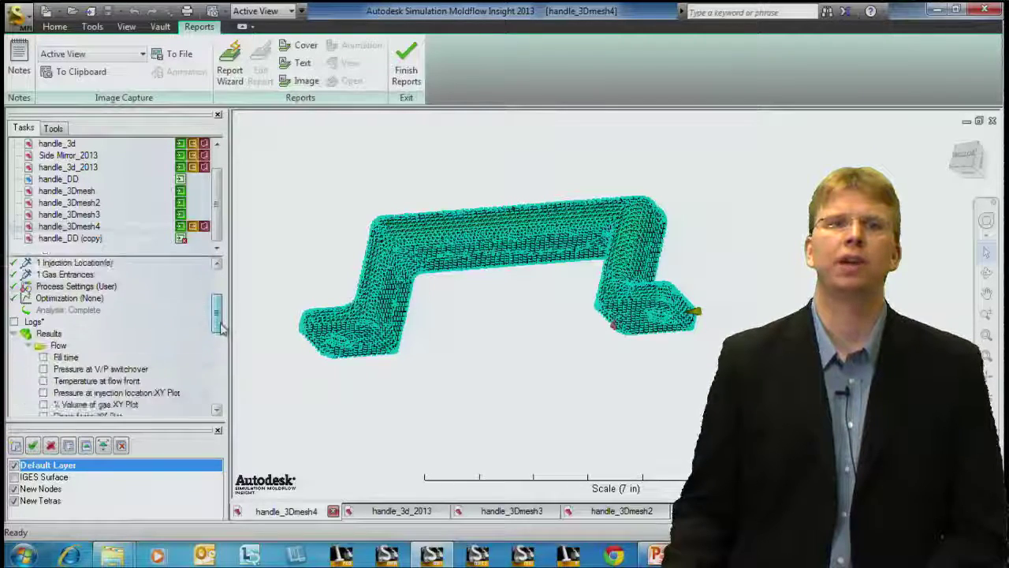
{"action": "scroll", "coordinate": [222, 329], "scroll_direction": "down", "scroll_amount": 2}
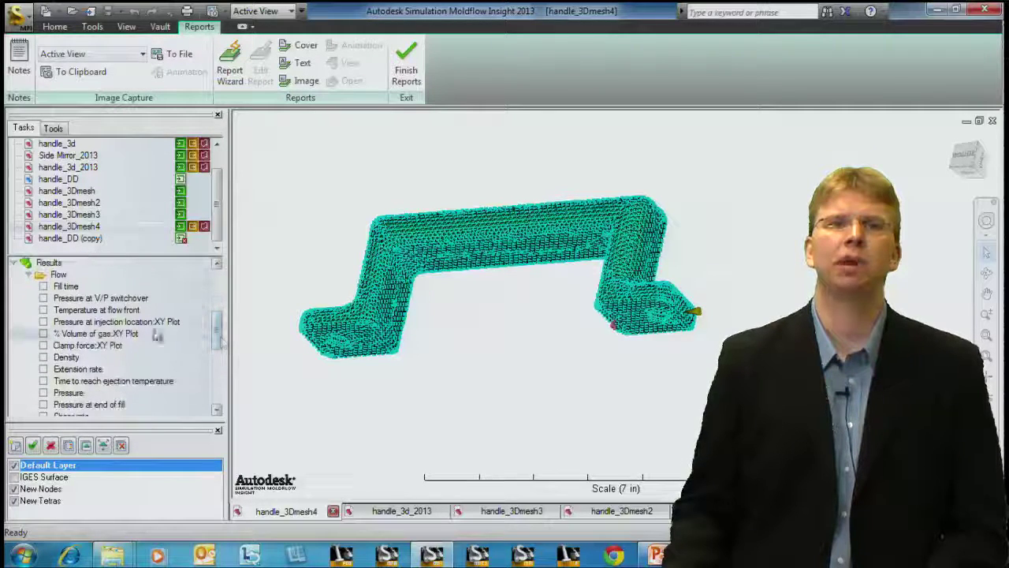
{"action": "left_click", "coordinate": [44, 287]}
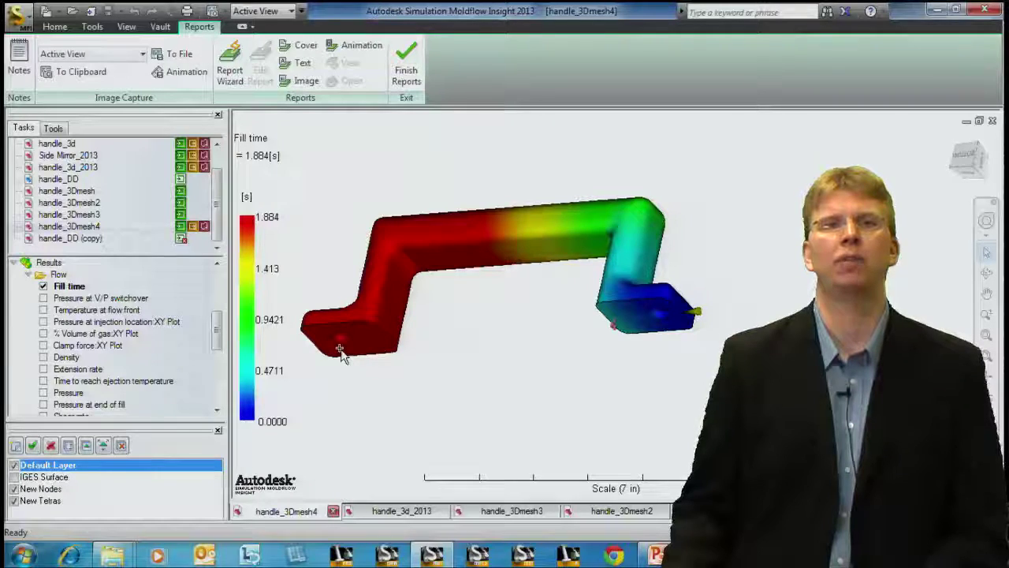
{"action": "left_click_drag", "start_coordinate": [218, 334], "coordinate": [218, 365]}
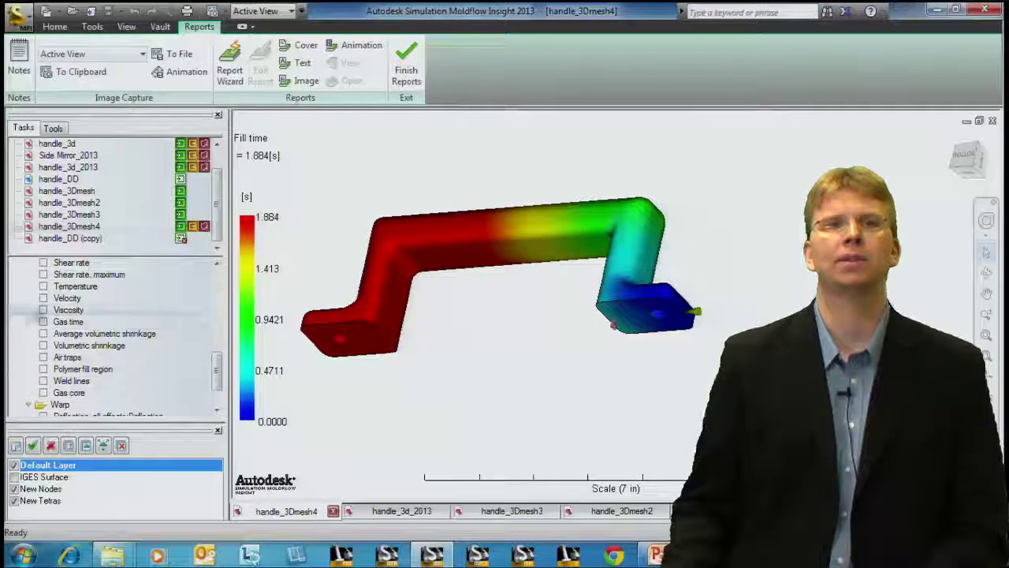
{"action": "left_click", "coordinate": [43, 322]}
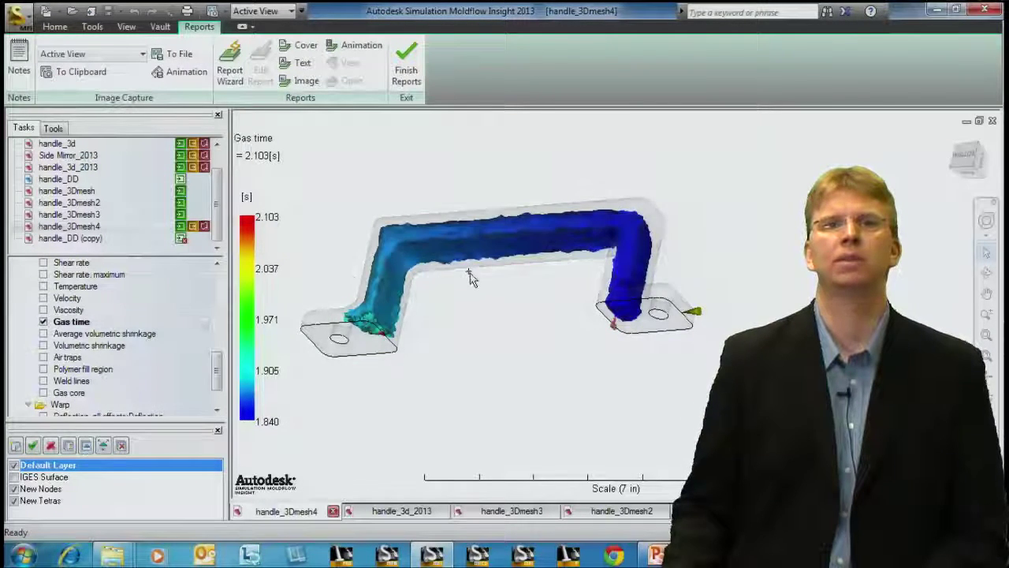
- Turn the handle_3Dmesh4 gas time plot face-on and zoom and orbit around the left leg's gas front
{"action": "middle_click_drag", "start_coordinate": [469, 277], "coordinate": [516, 277]}
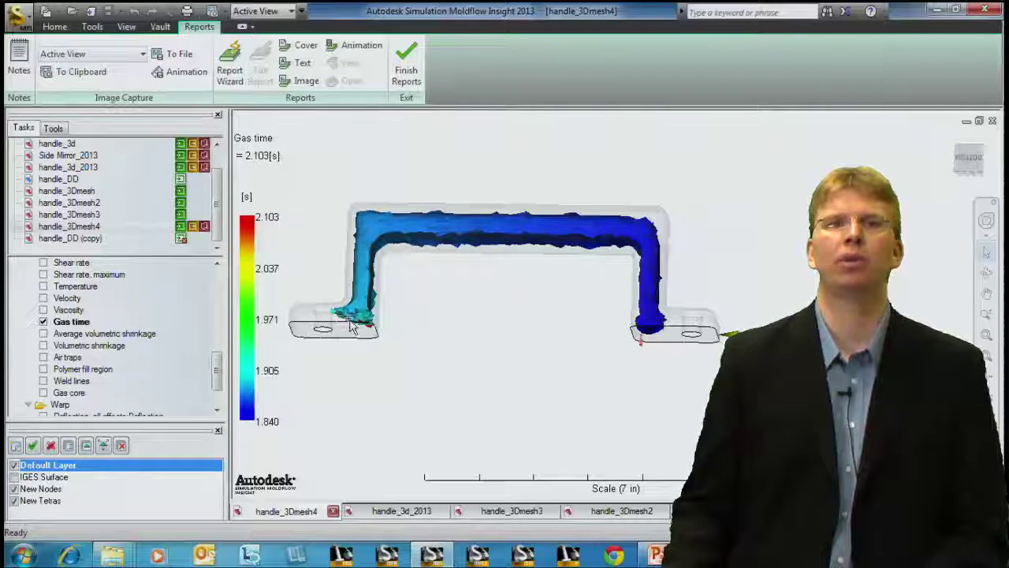
{"action": "scroll", "coordinate": [352, 339], "scroll_direction": "up", "scroll_amount": 2}
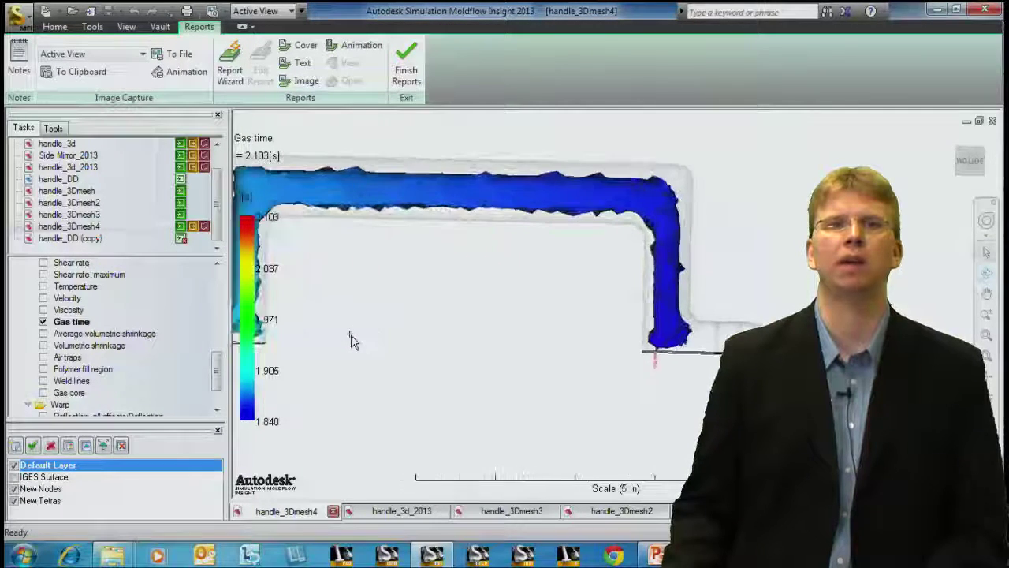
{"action": "scroll", "coordinate": [353, 339], "scroll_direction": "up", "scroll_amount": 5}
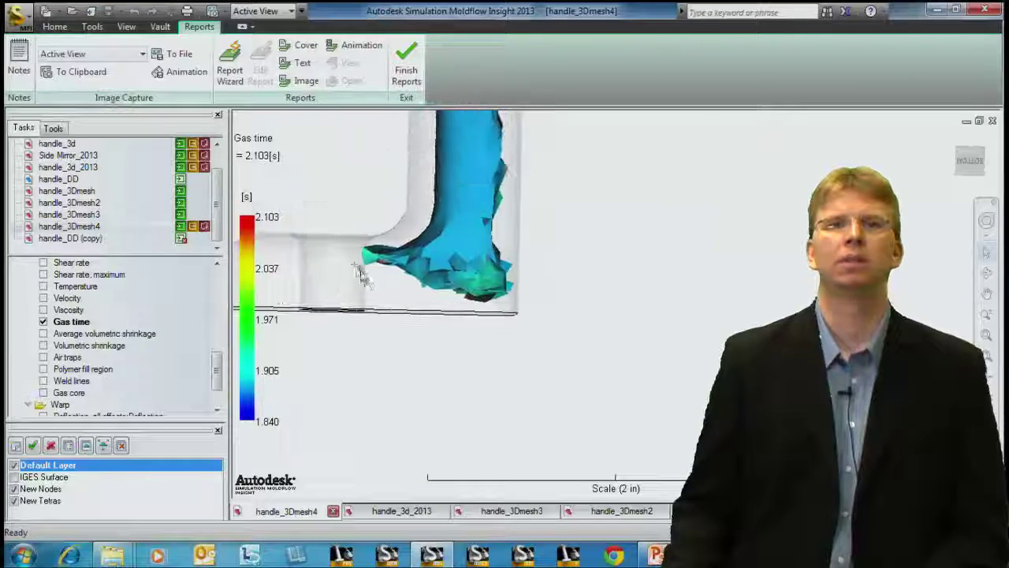
{"action": "middle_click_drag", "start_coordinate": [361, 274], "coordinate": [581, 300]}
{"action": "scroll", "coordinate": [581, 299], "scroll_direction": "down", "scroll_amount": 2}
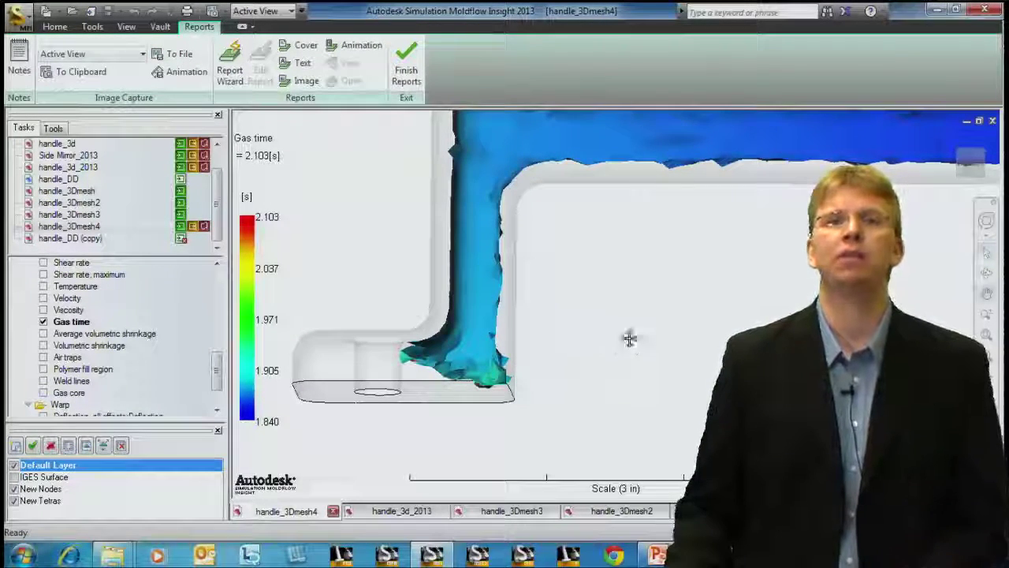
{"action": "scroll", "coordinate": [629, 339], "scroll_direction": "down", "scroll_amount": 5}
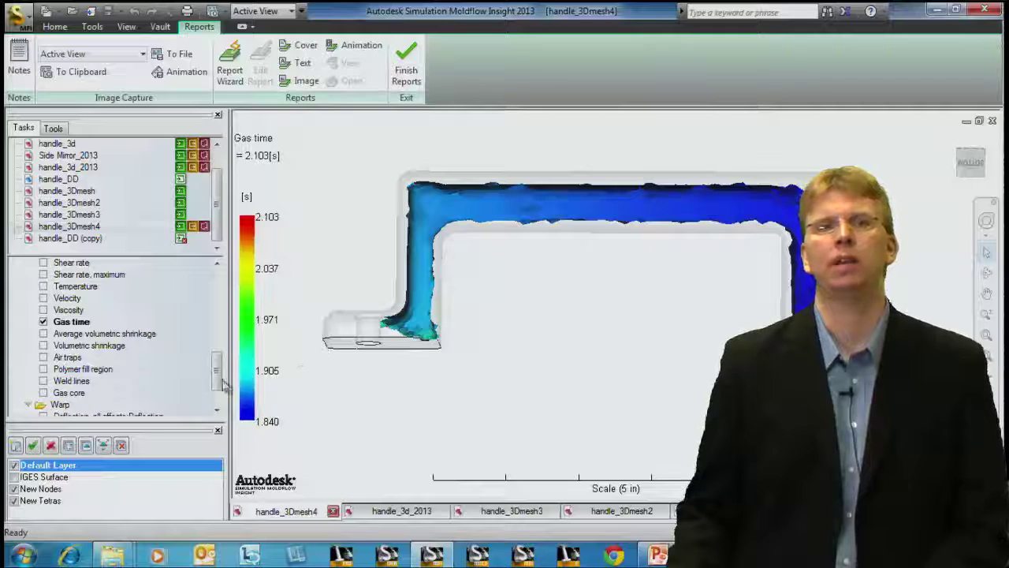
{"action": "scroll", "coordinate": [215, 378], "scroll_direction": "down", "scroll_amount": 2}
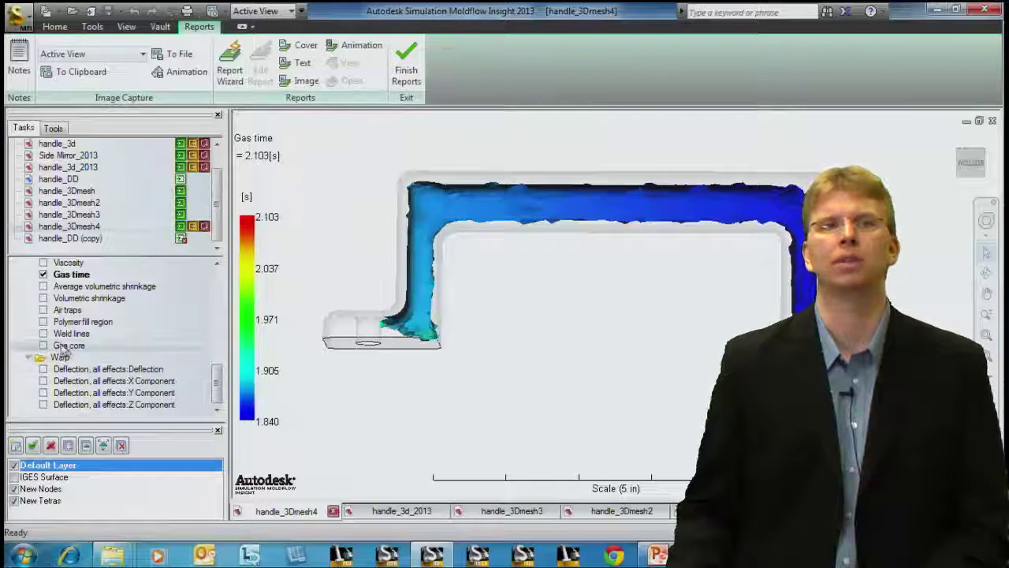
{"action": "left_click", "coordinate": [67, 345]}
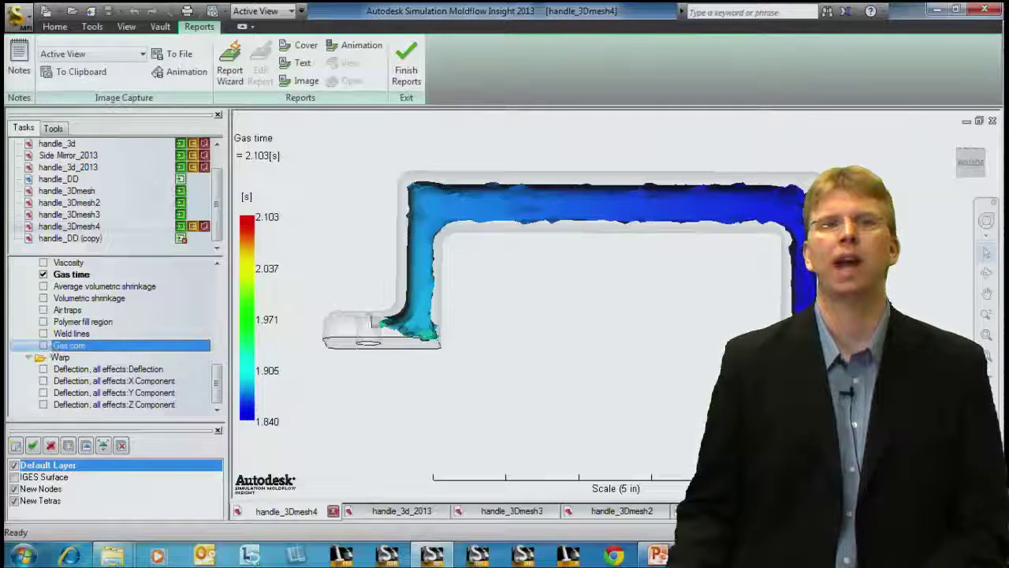
- Plot handle_3Dmesh4's Gas core result at 24.84 s and pan to centre the whole handle
{"action": "left_click", "coordinate": [44, 345]}
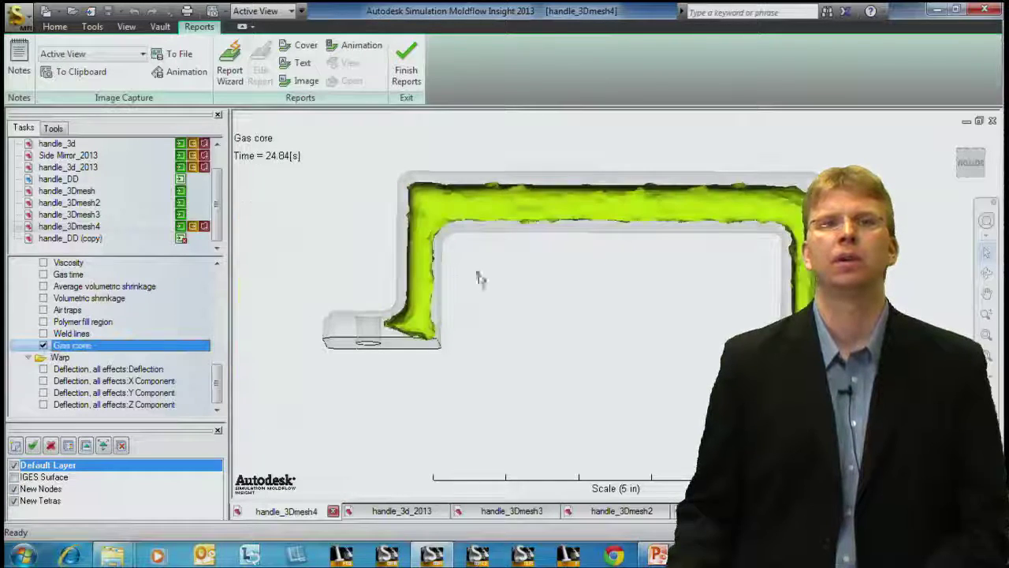
{"action": "middle_click_drag", "start_coordinate": [478, 277], "coordinate": [628, 291]}
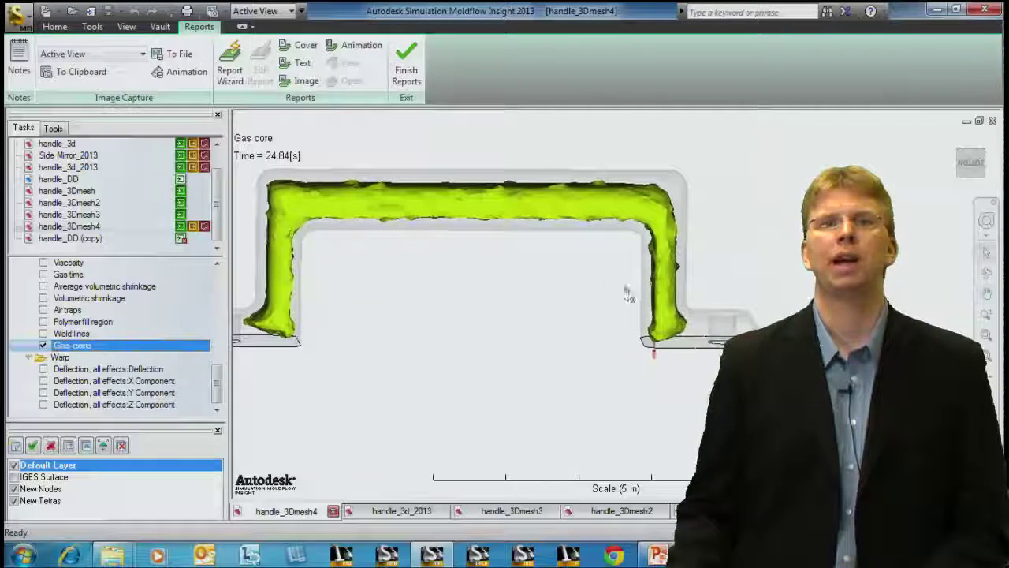
{"action": "left_click", "coordinate": [289, 205]}
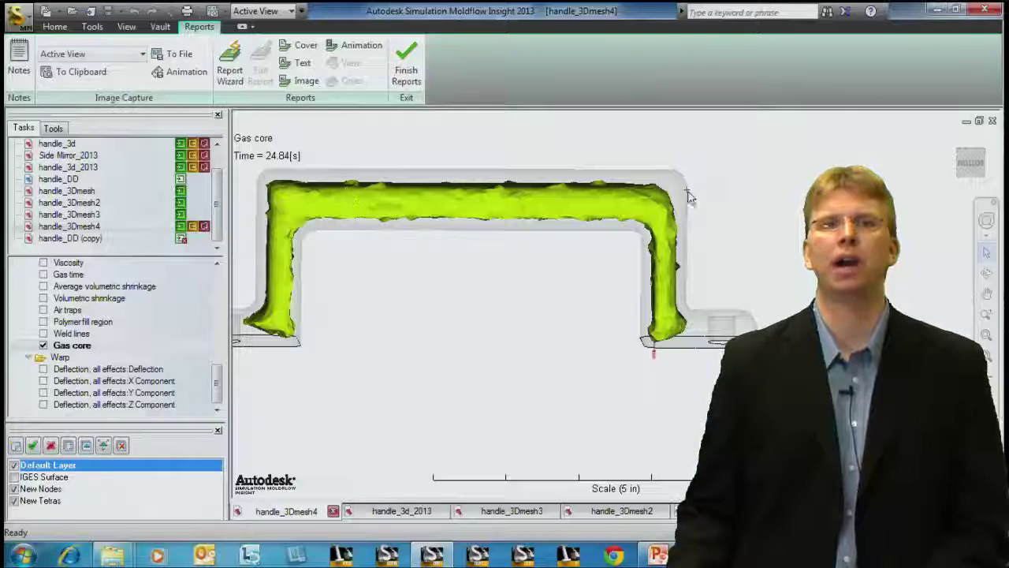